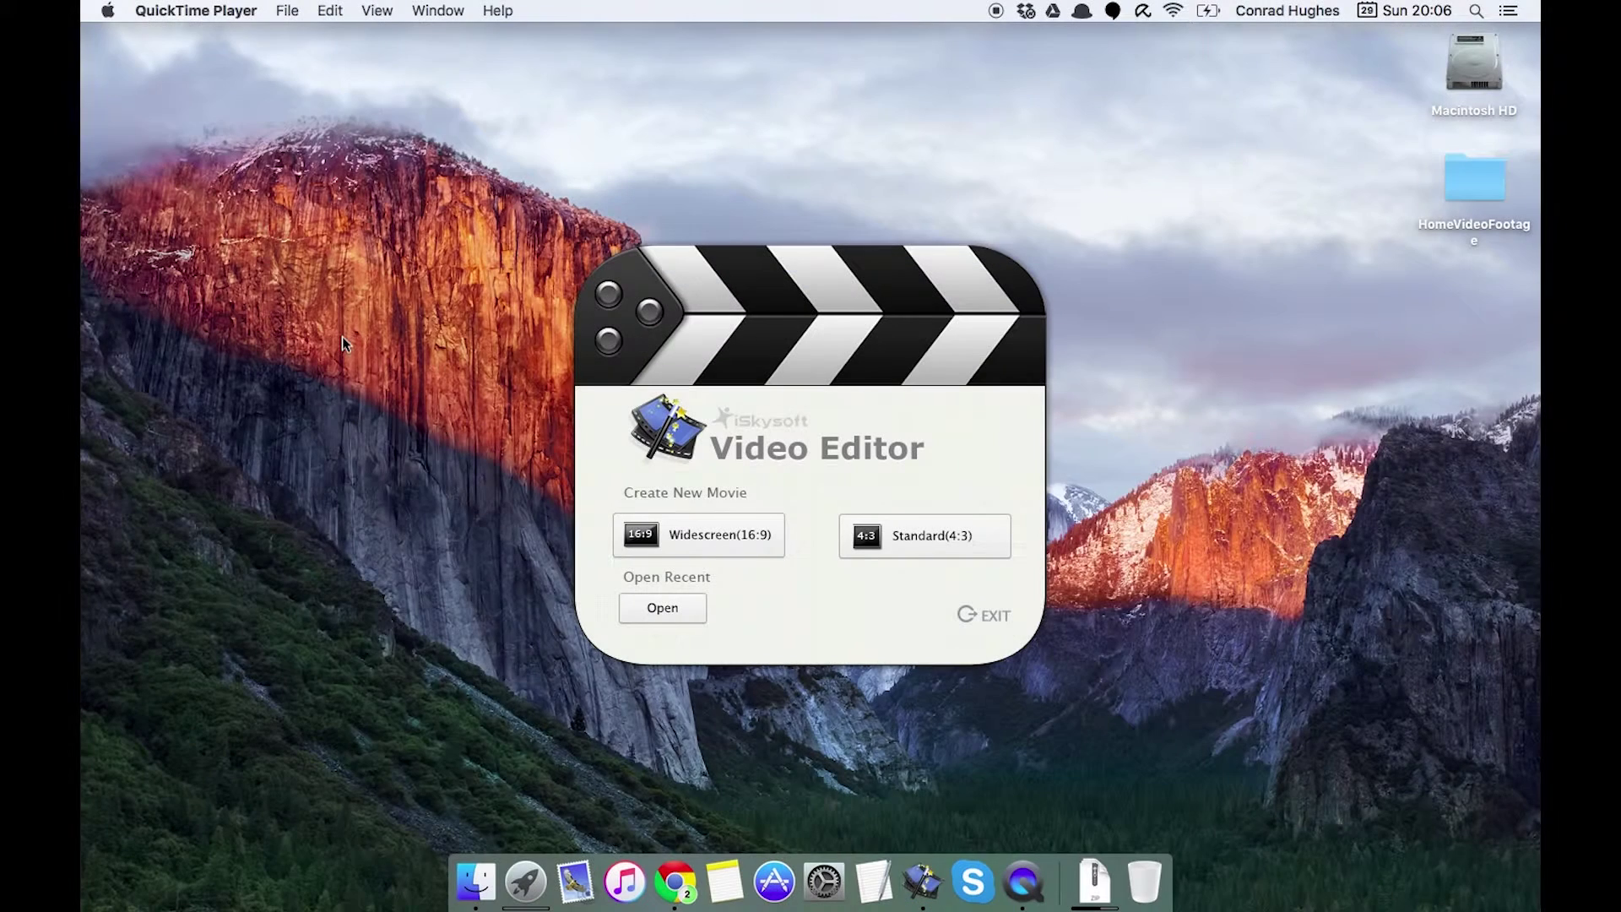
- Start a new Widescreen (16:9) movie and preview the HomeVideo underwater clip
left_click(754, 544)
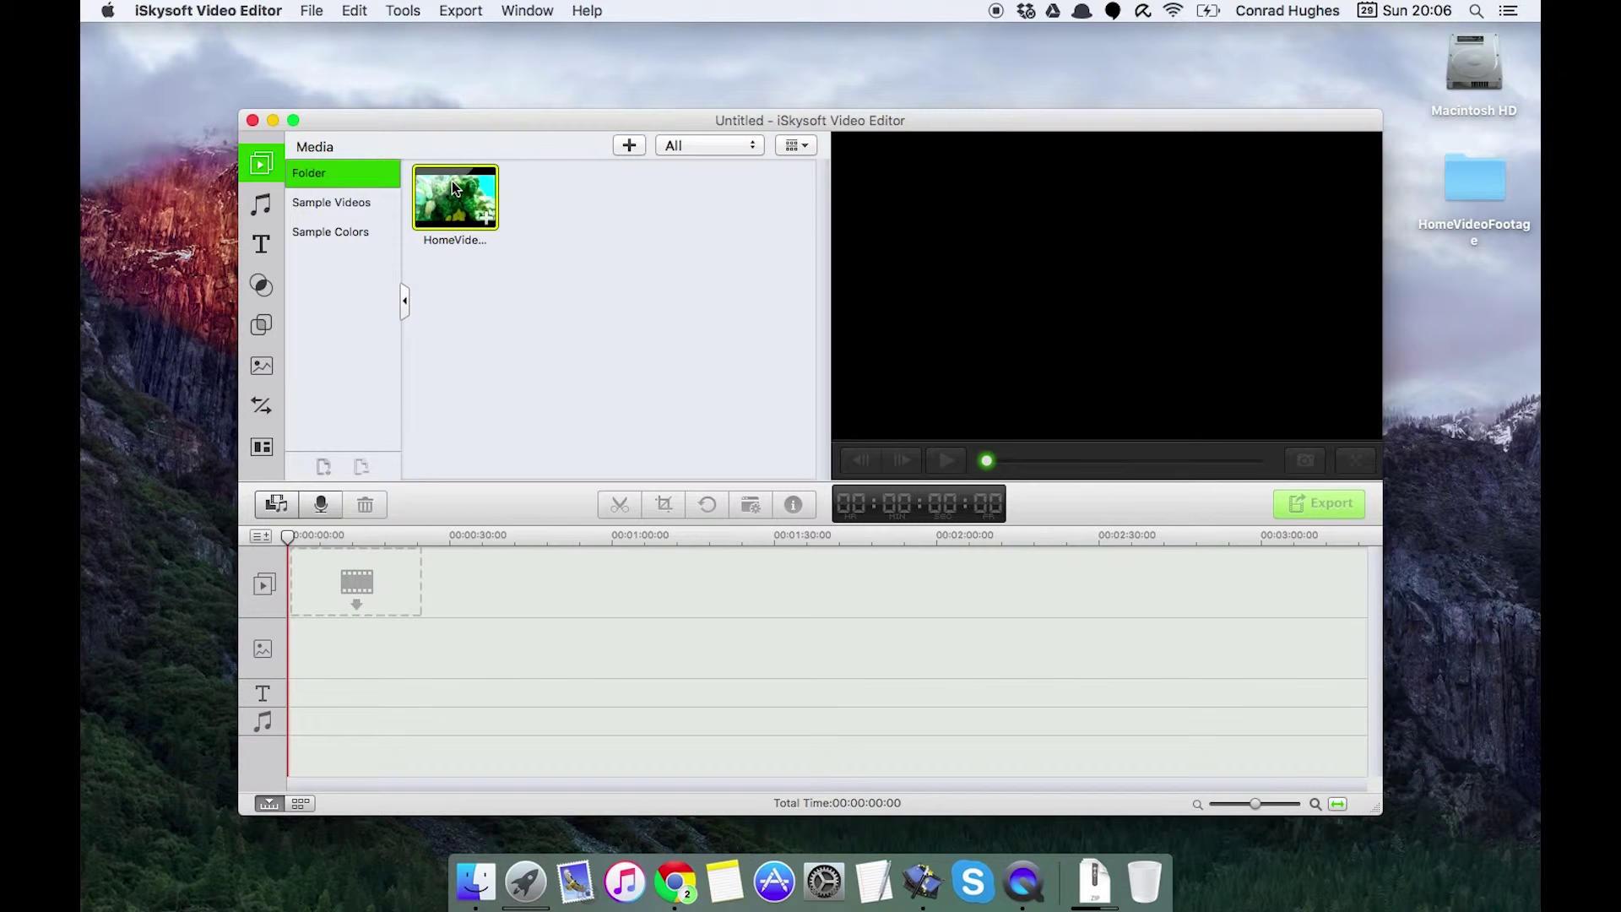
left_click(461, 216)
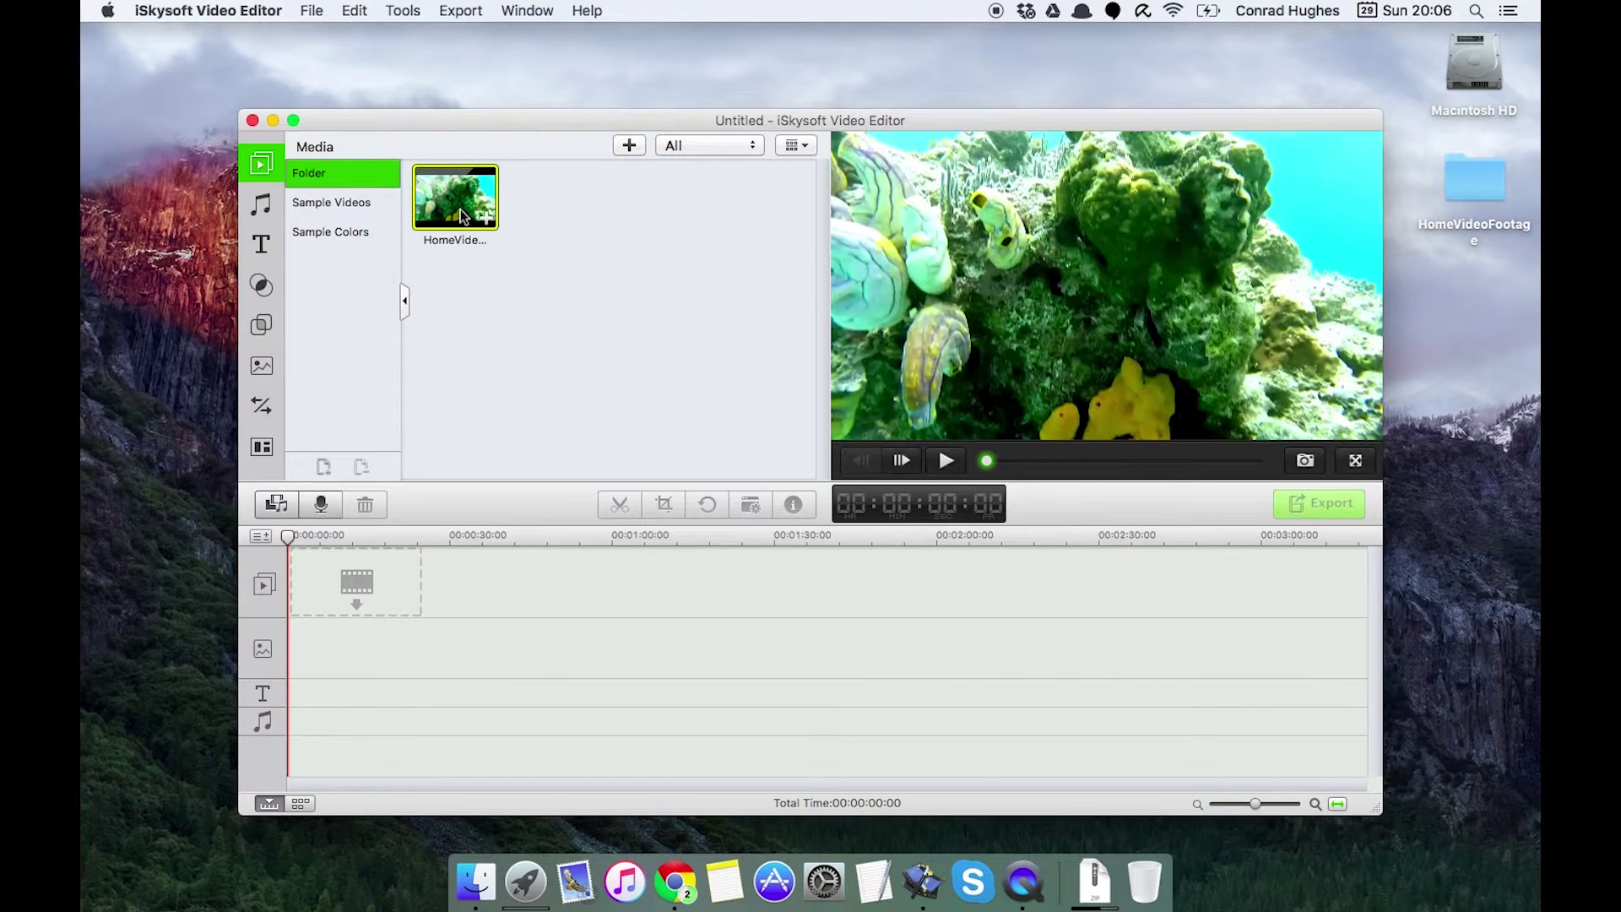
- Drag 00001627.mov from the Finder HomeVideoFootage folder into the editor's Media panel
double_click(1483, 179)
left_click(971, 530)
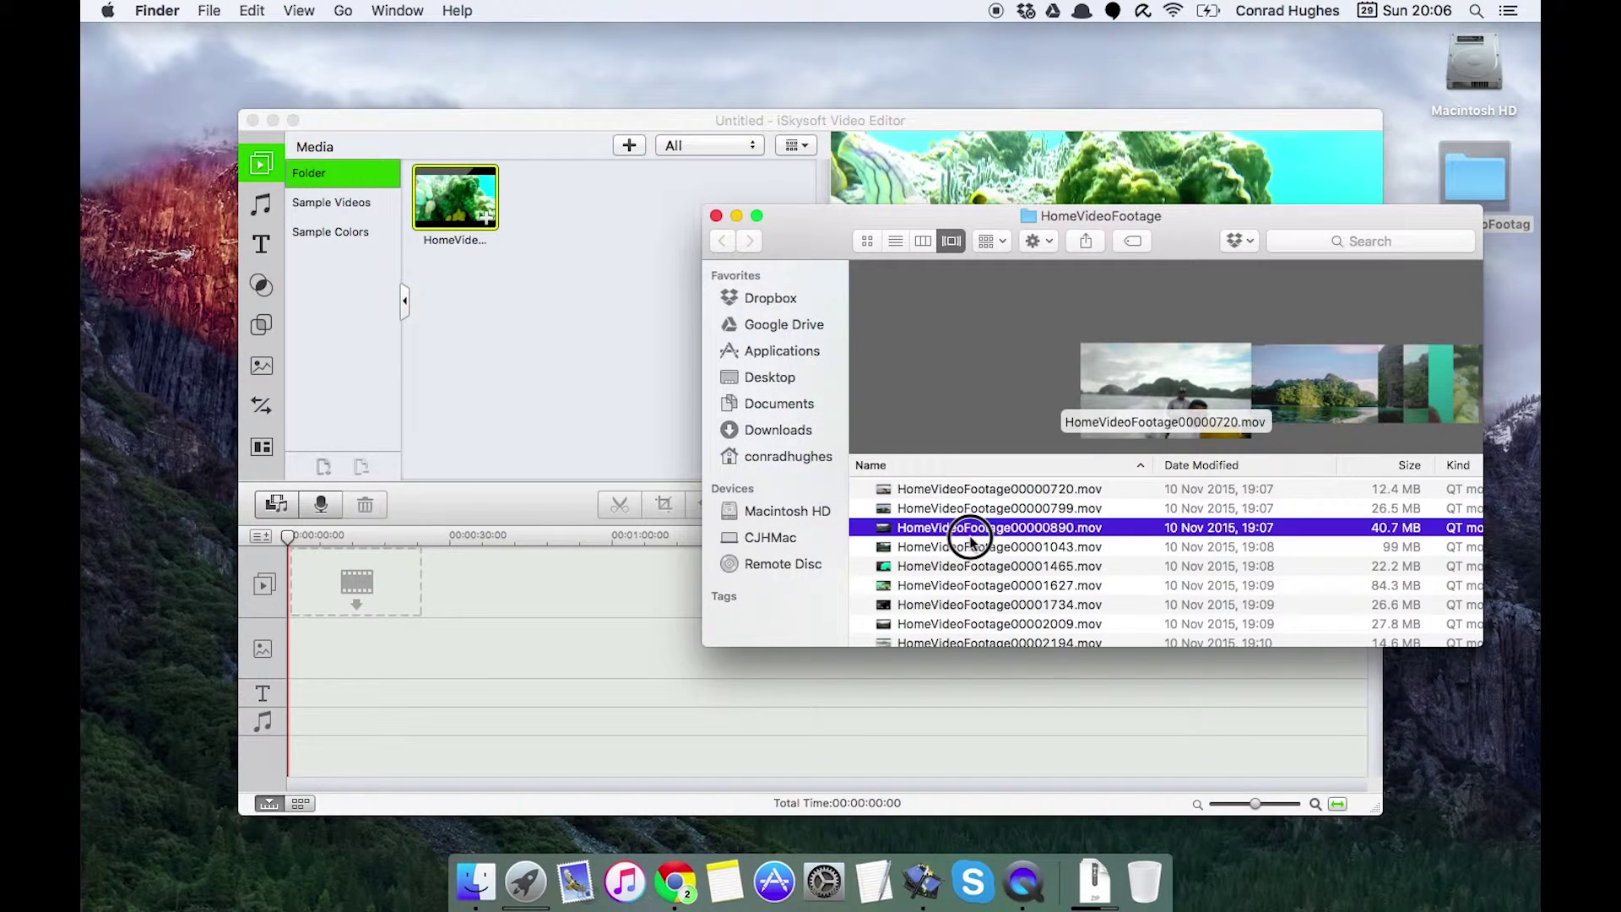
key("shift+Down")
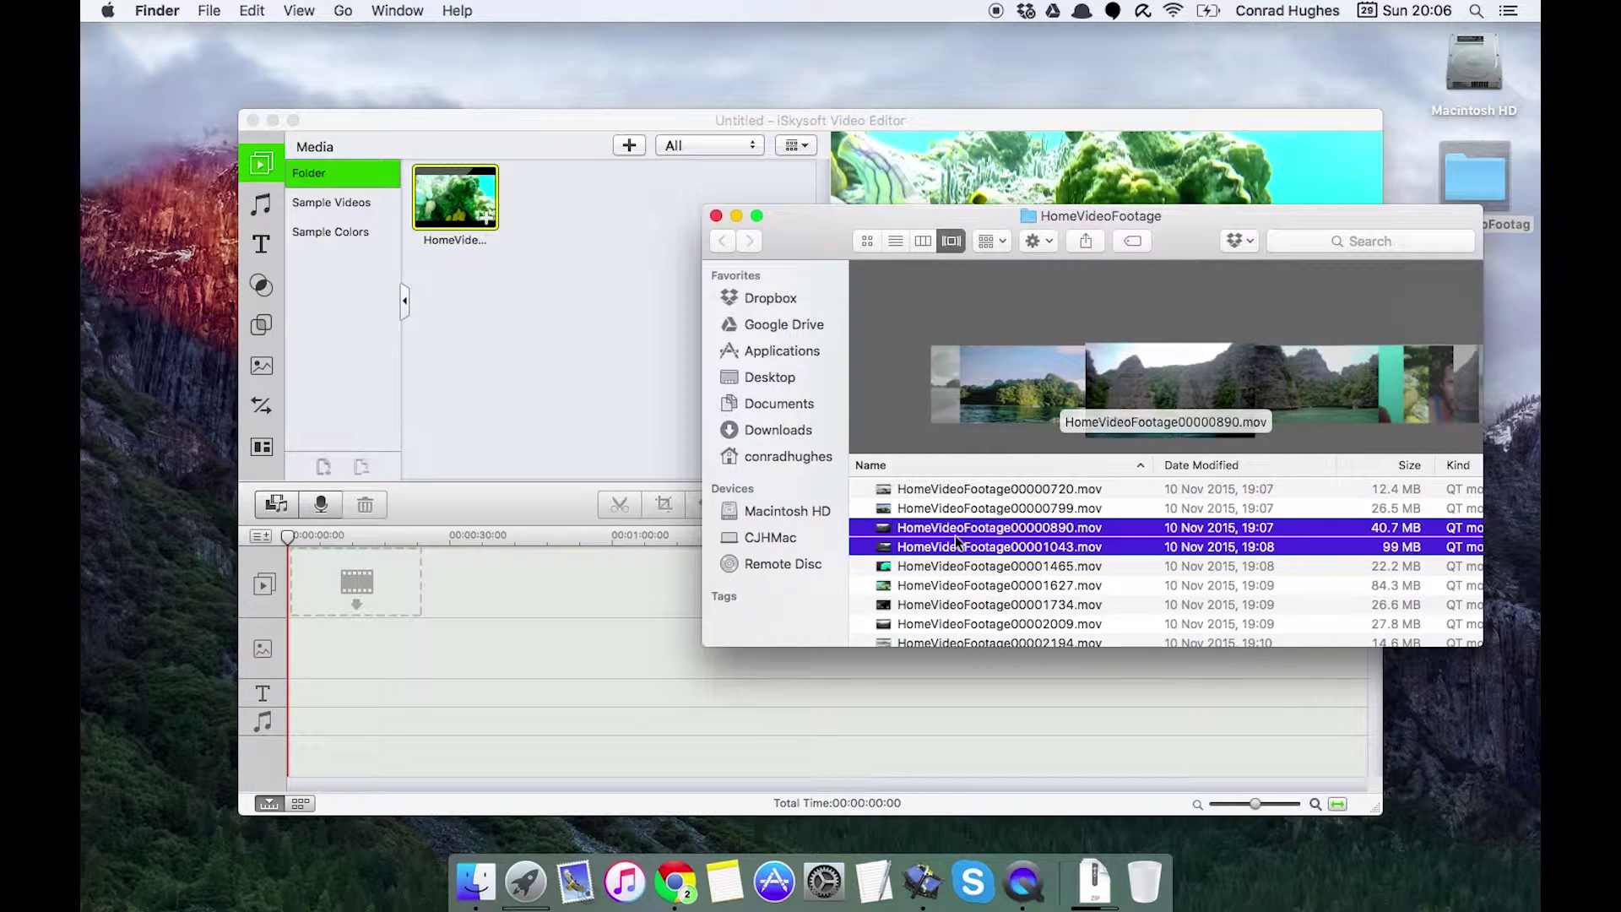
left_click(950, 527)
key("Down")
key("Down")
key("Down")
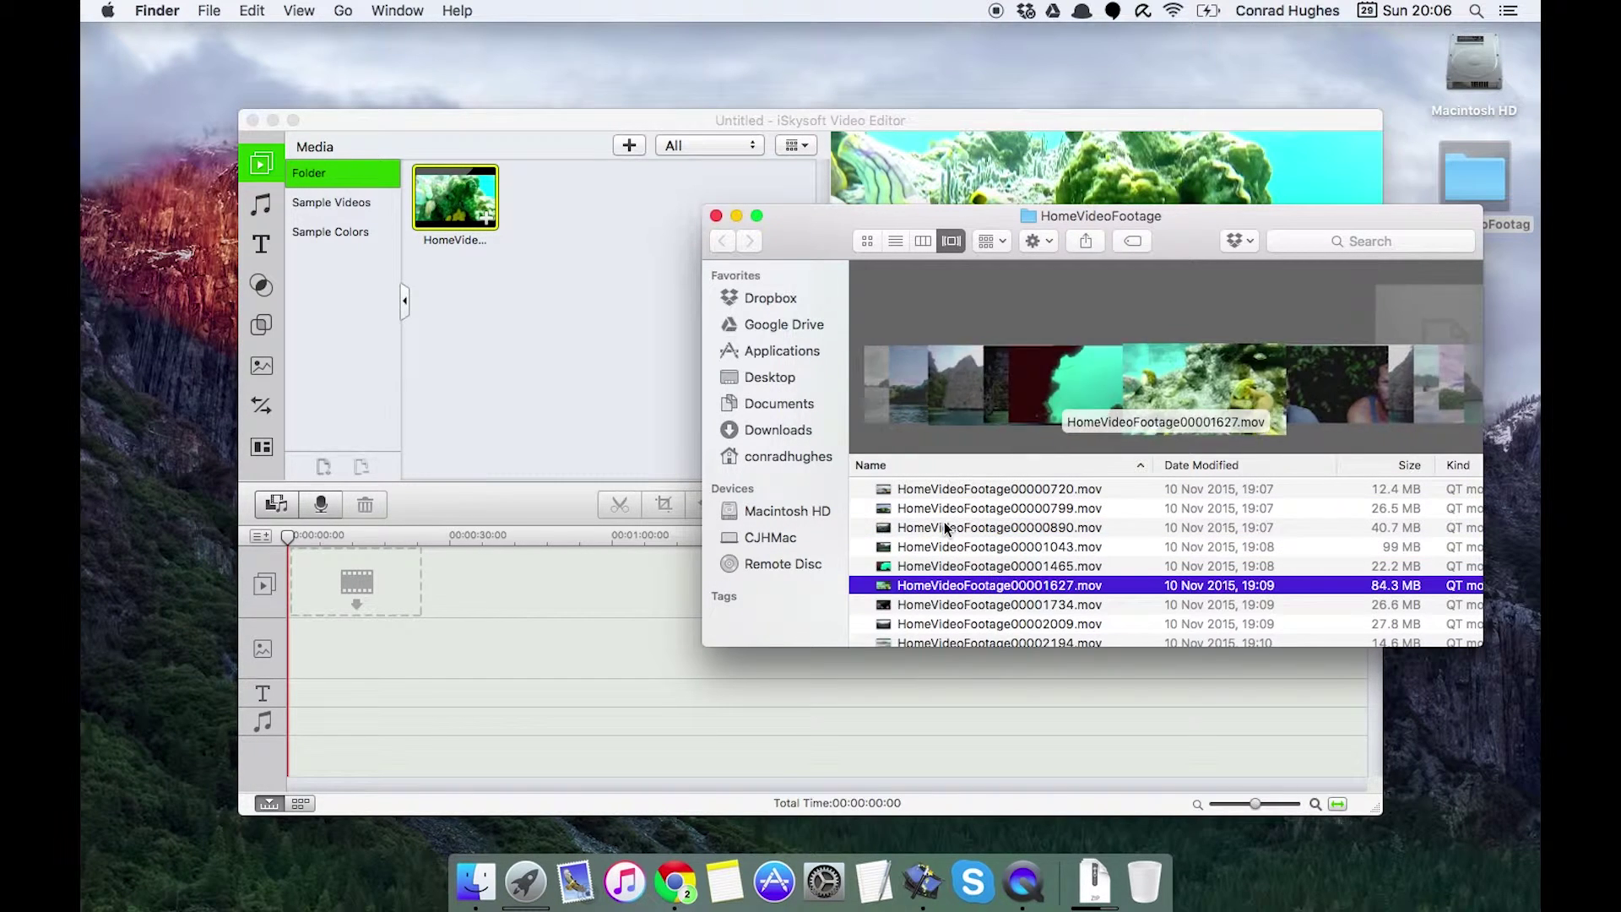
left_click_drag(971, 585, 606, 336)
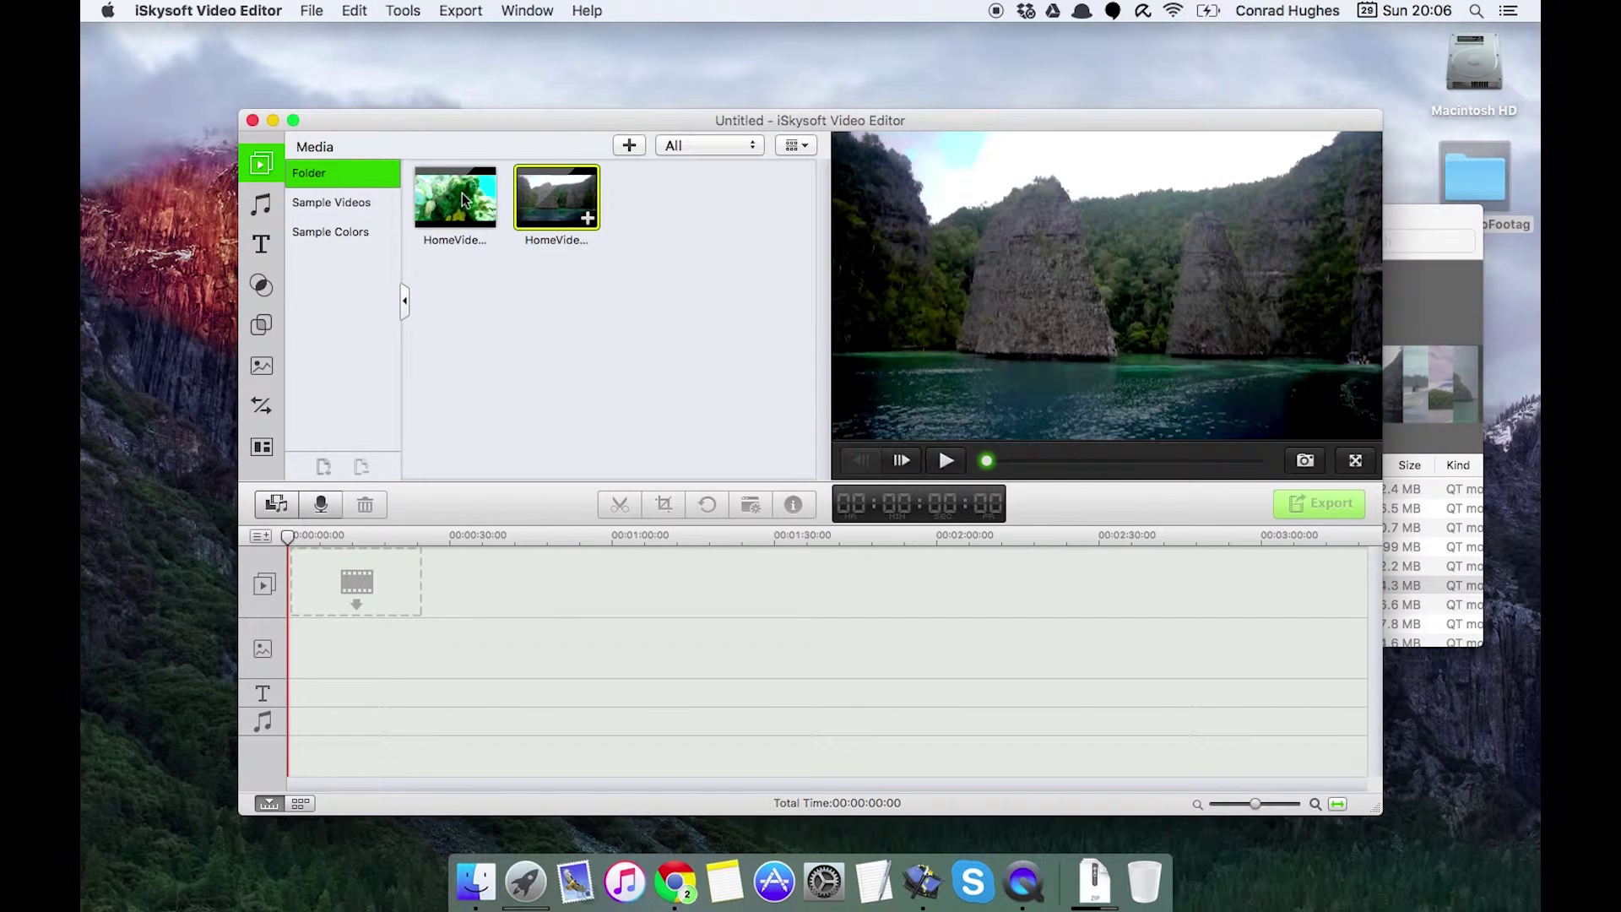
- Put the underwater HomeVideo clip on the video track and zoom the timeline to fit
left_click(463, 196)
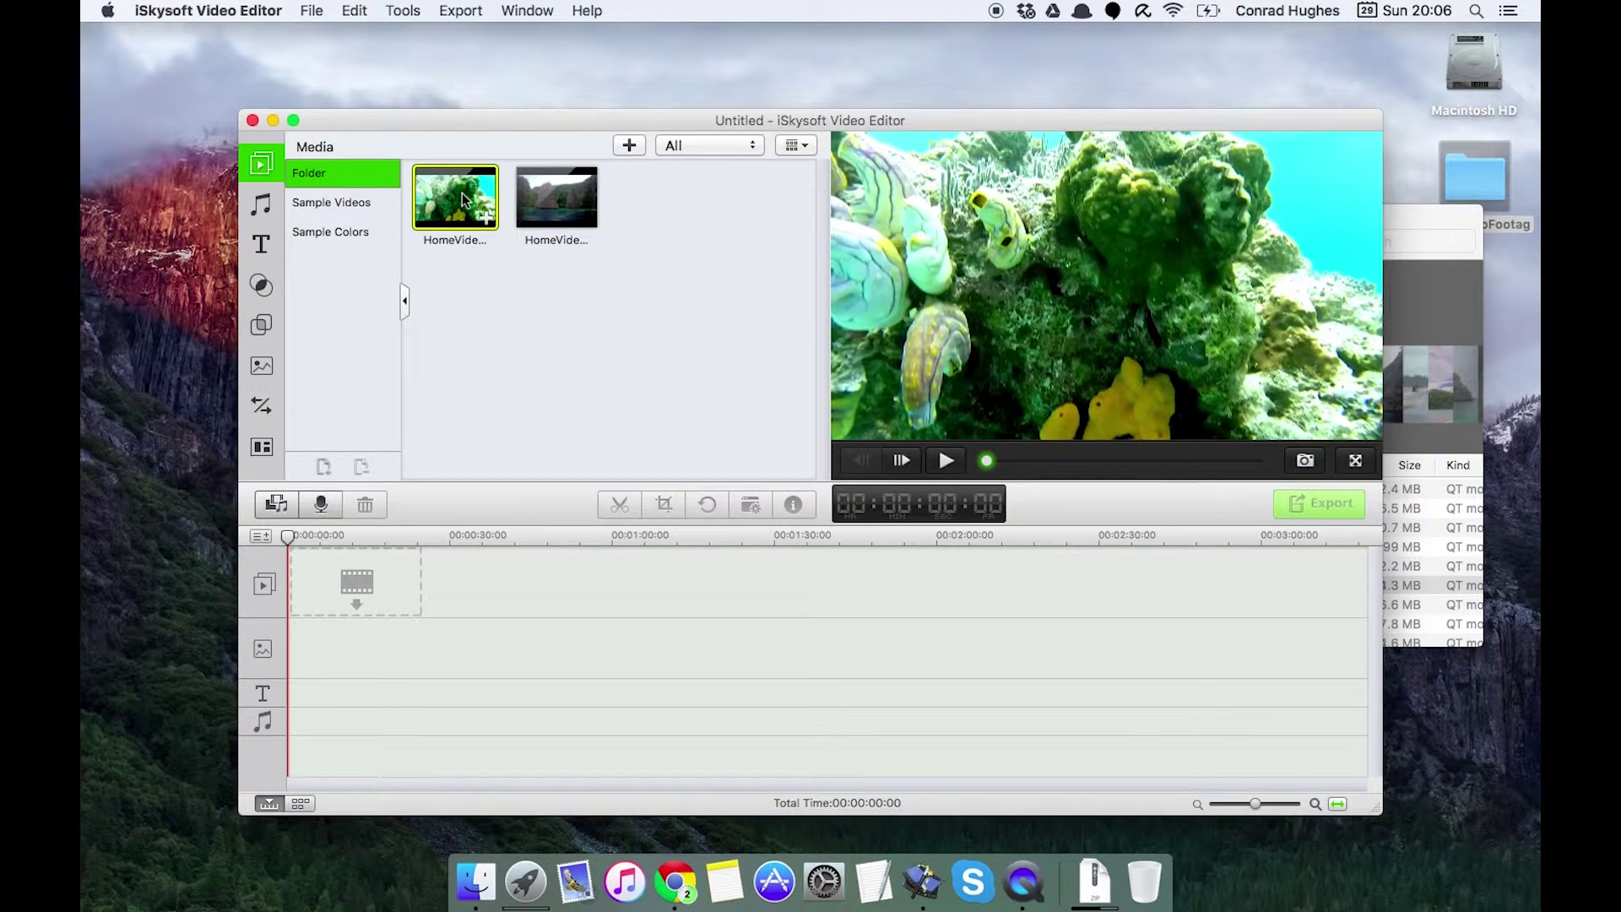
left_click_drag(463, 193, 421, 688)
left_click_drag(366, 605, 368, 601)
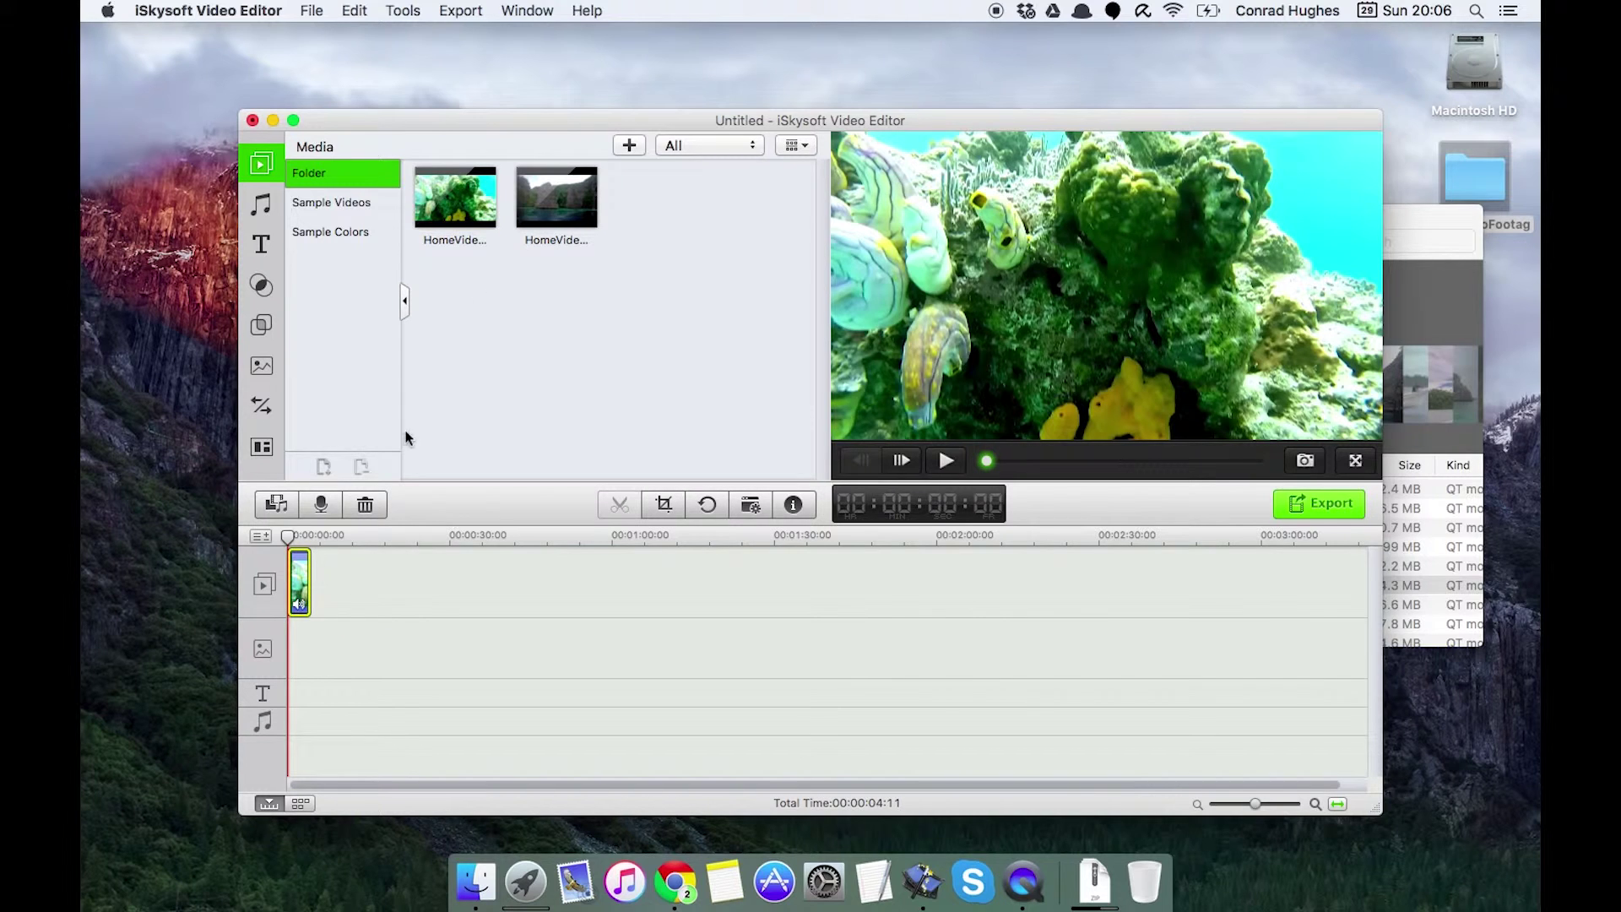
right_click(447, 216)
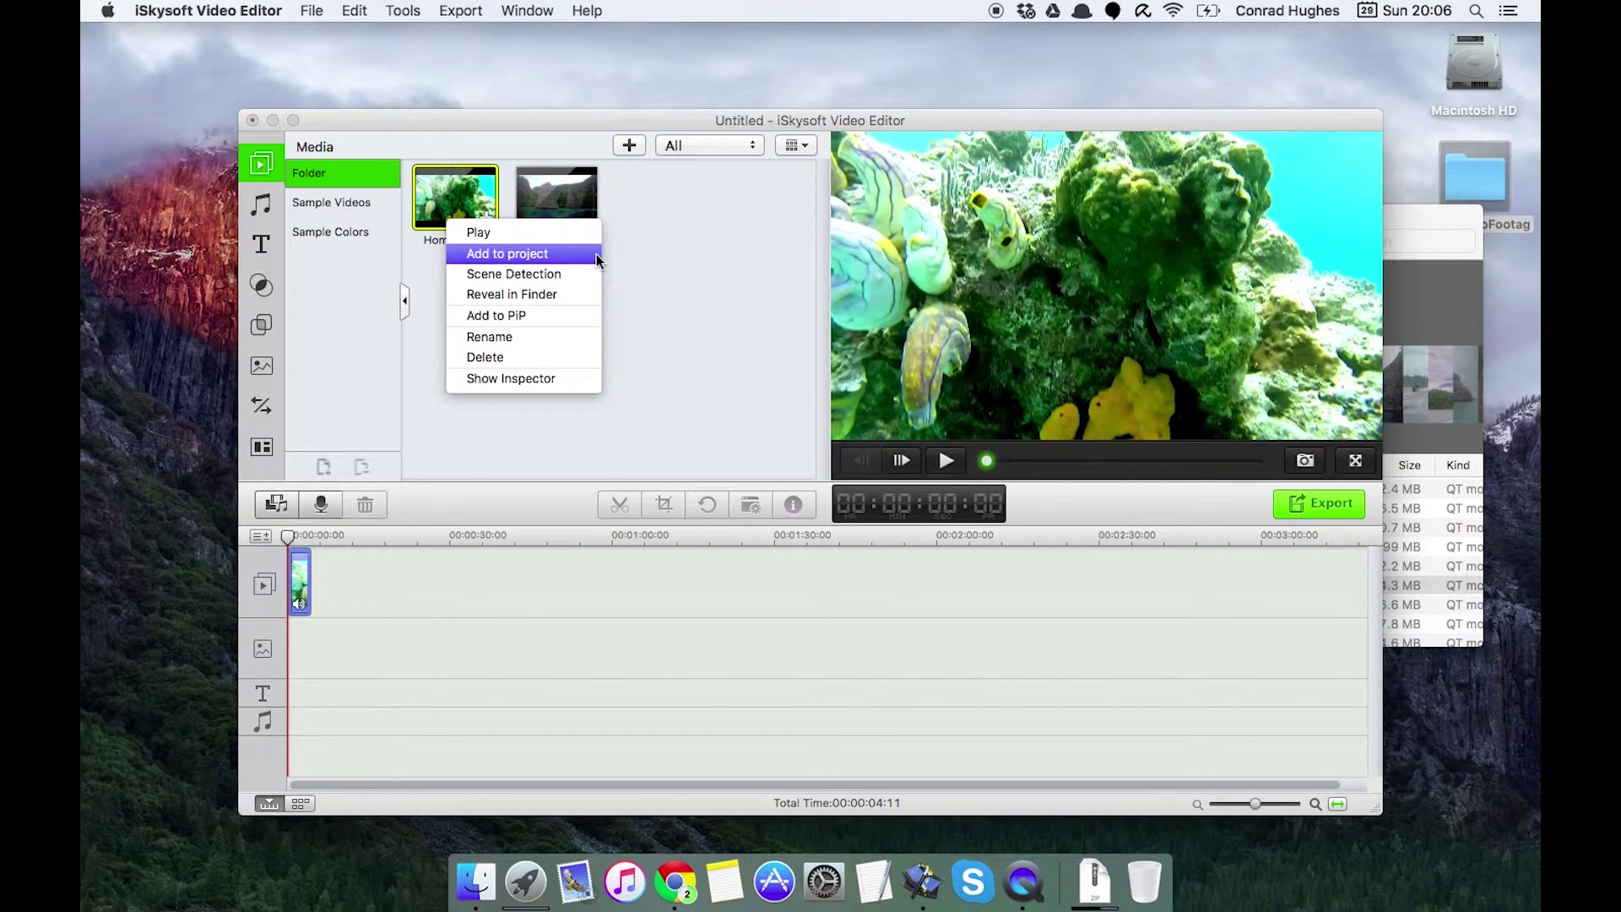
left_click(726, 263)
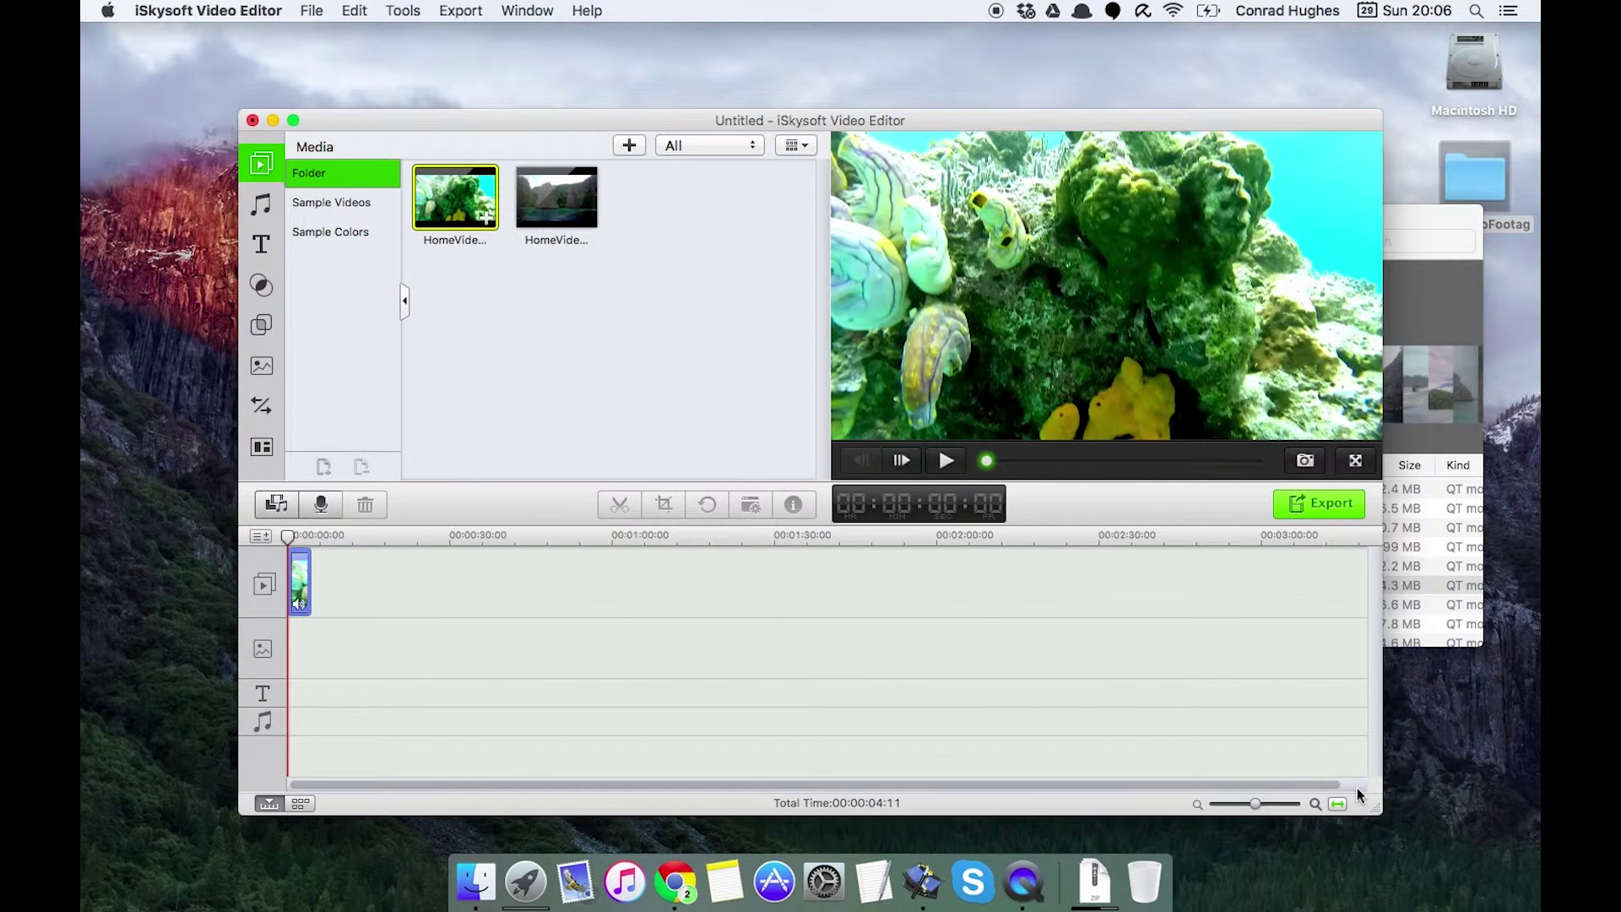
left_click(1331, 805)
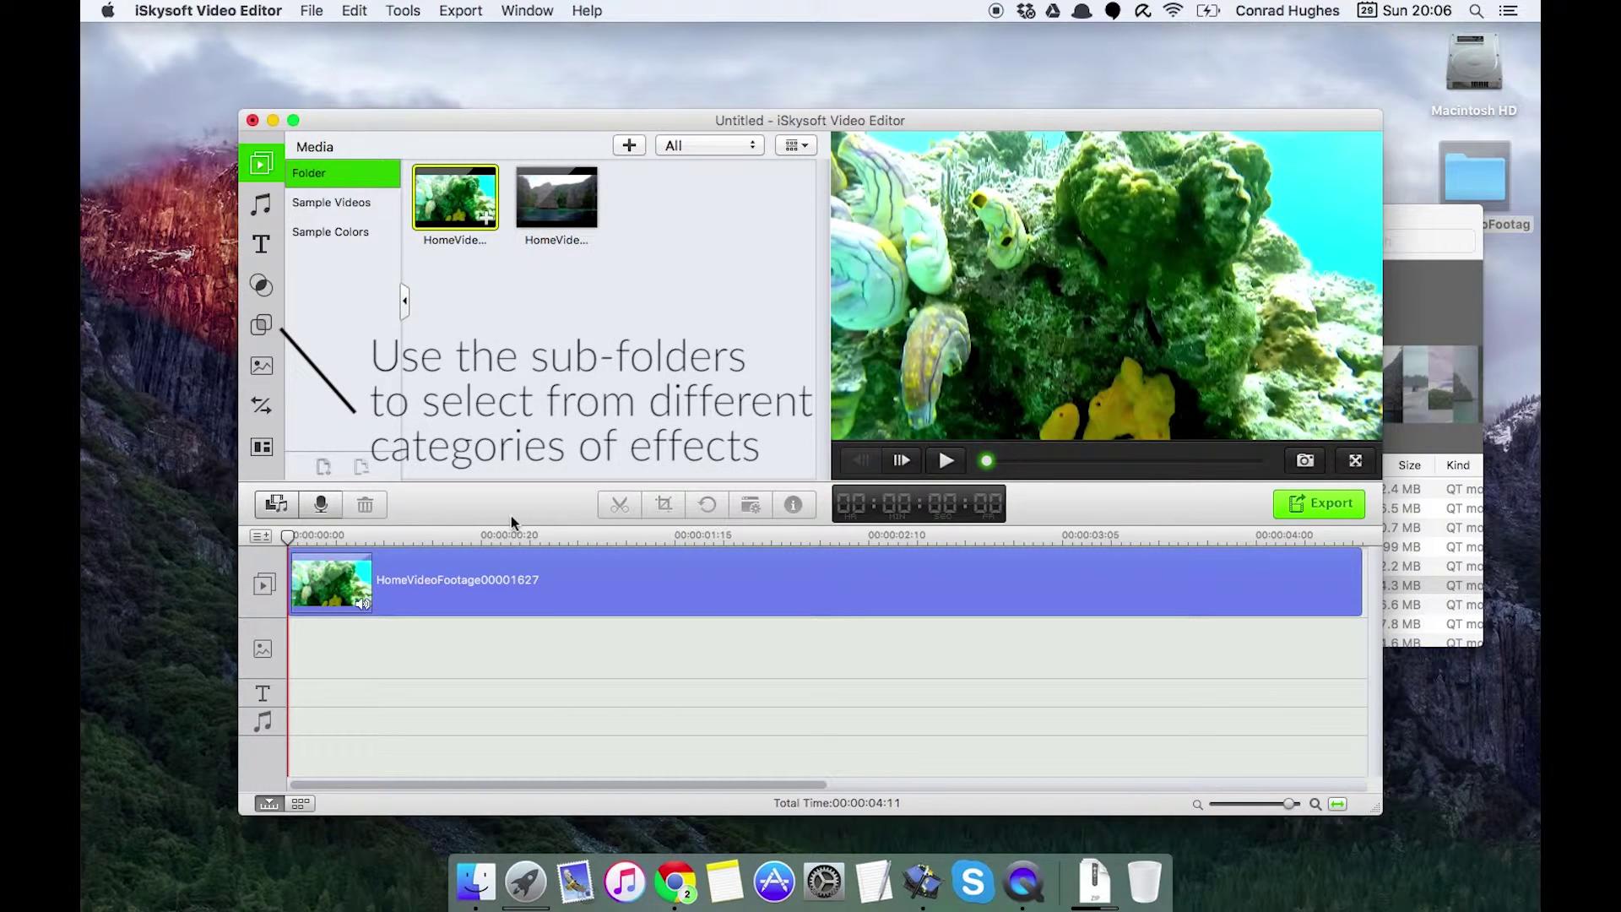
- Browse the Filters, Overlays and Transitions libraries, finishing on the hand-drawn Elements
left_click(262, 288)
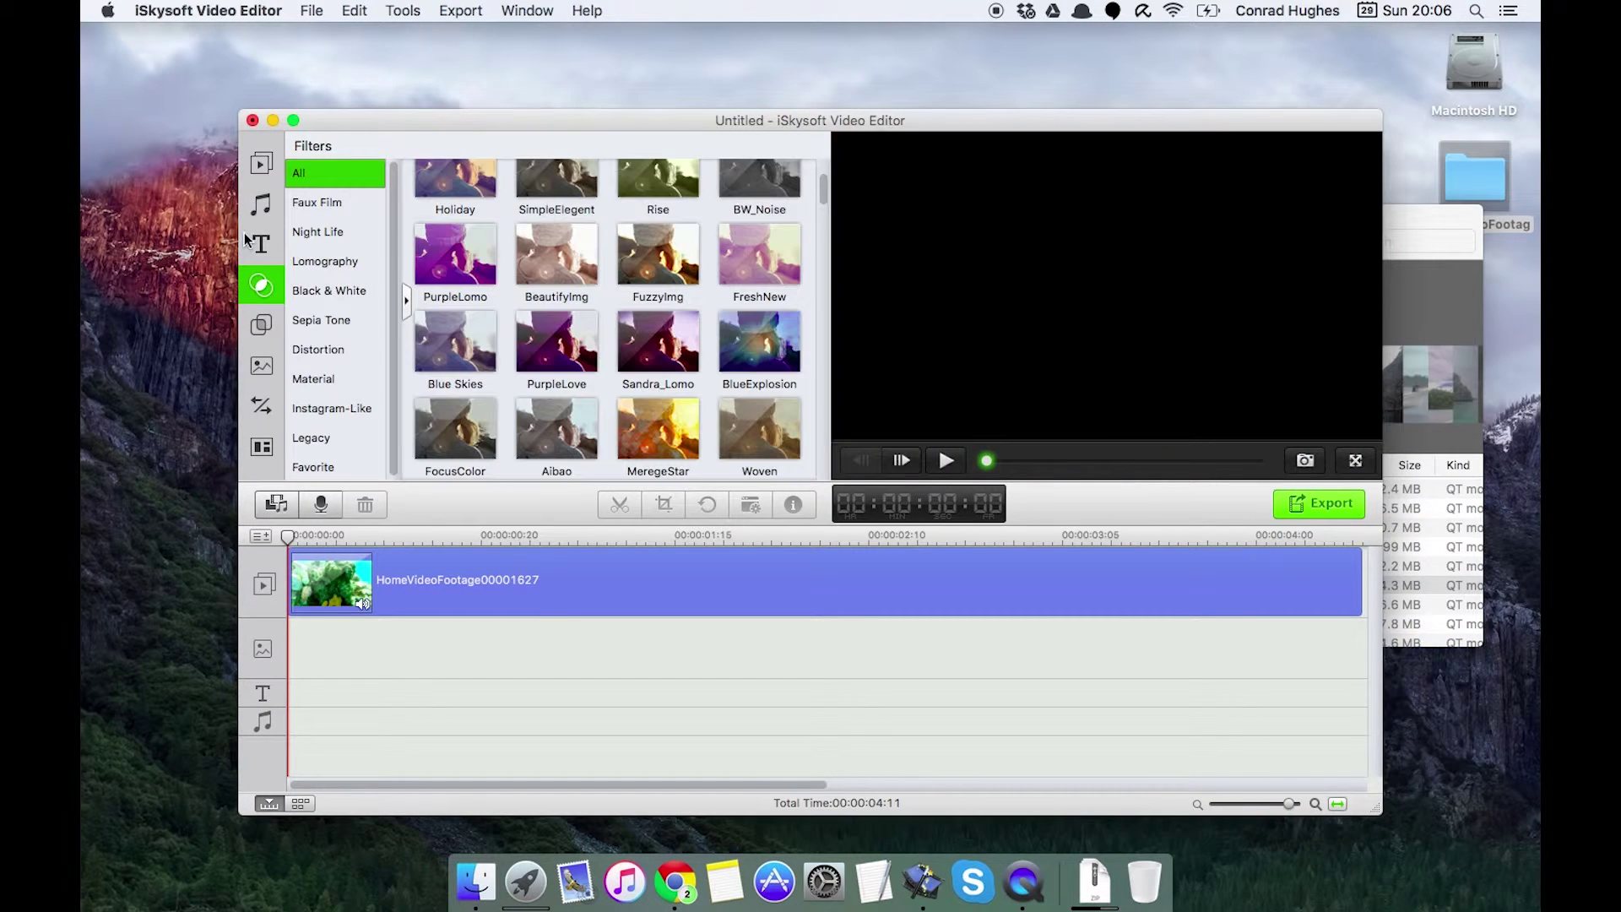
left_click(261, 331)
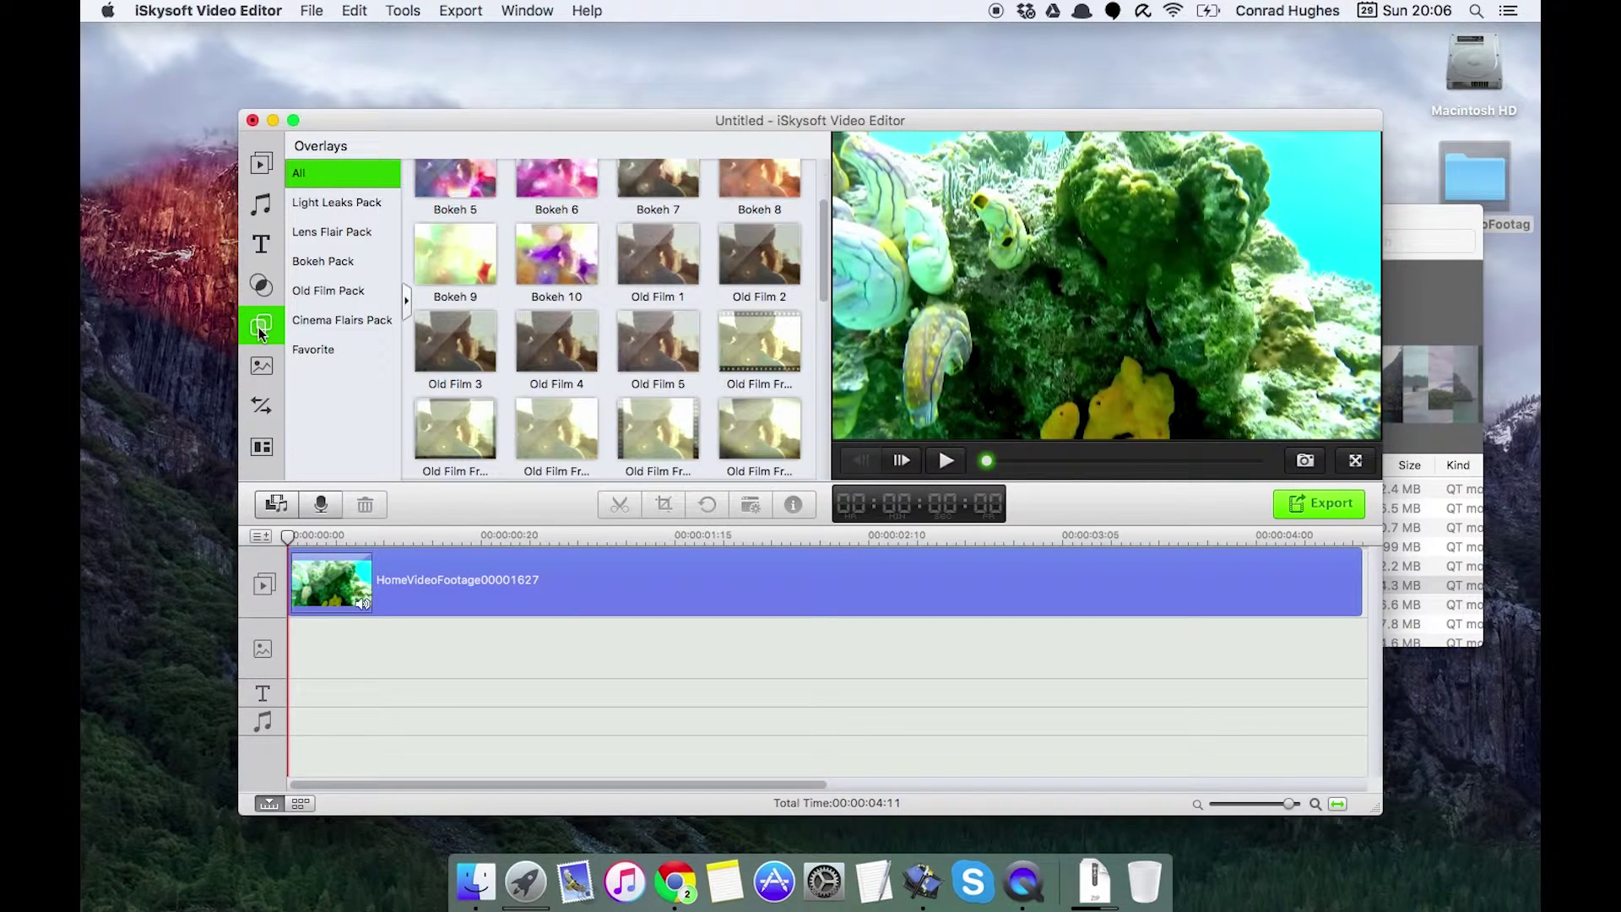
left_click(258, 369)
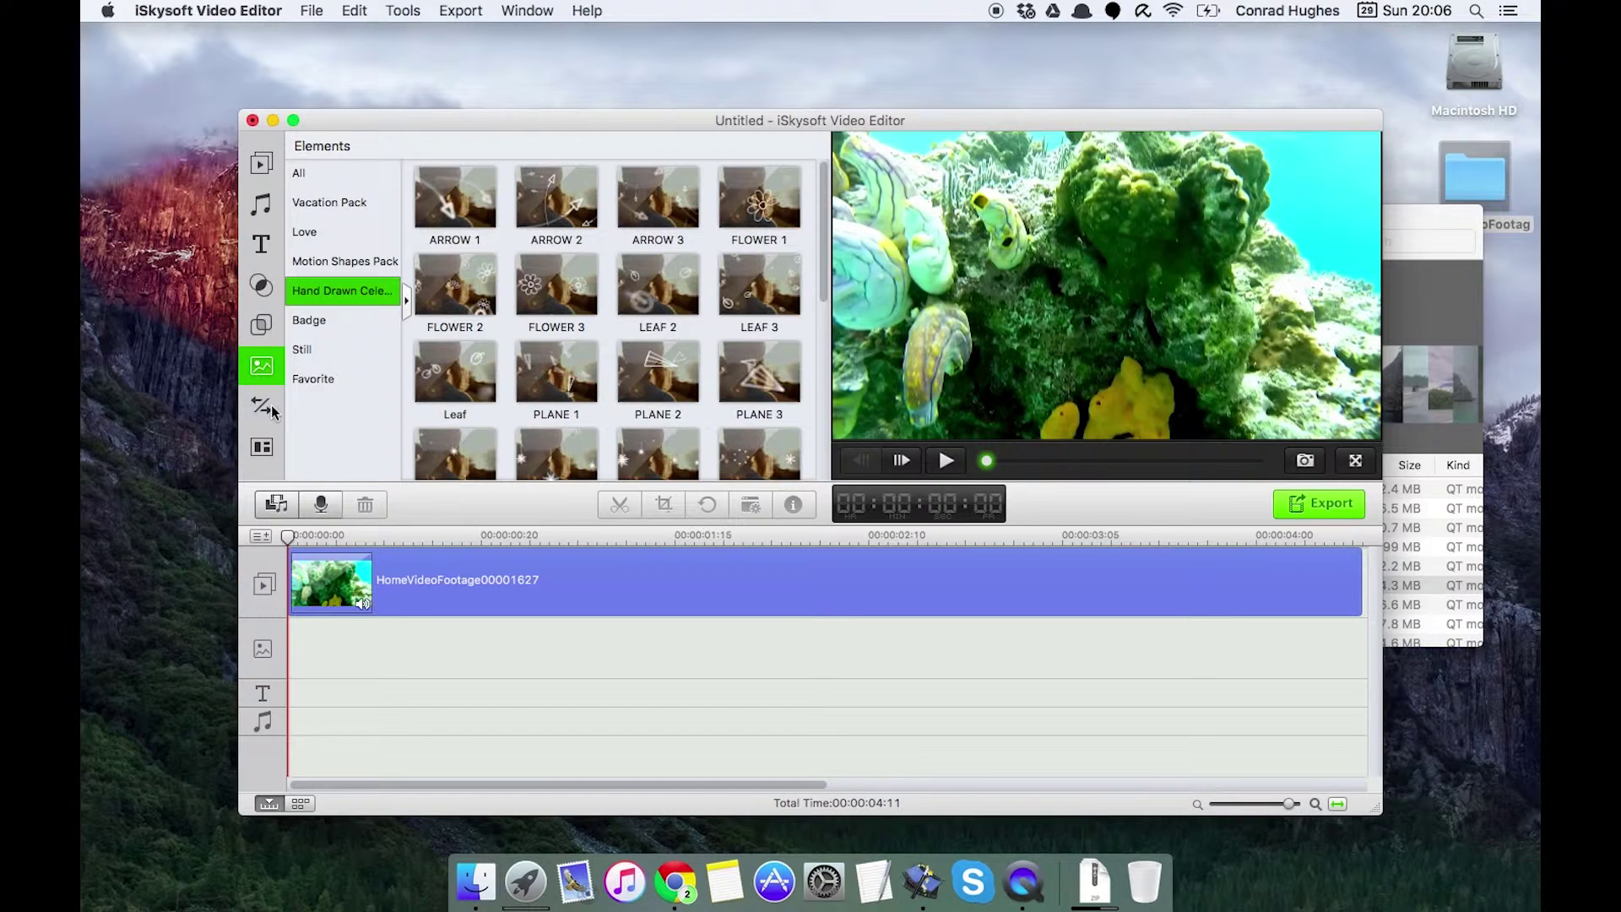
left_click(269, 407)
left_click(261, 336)
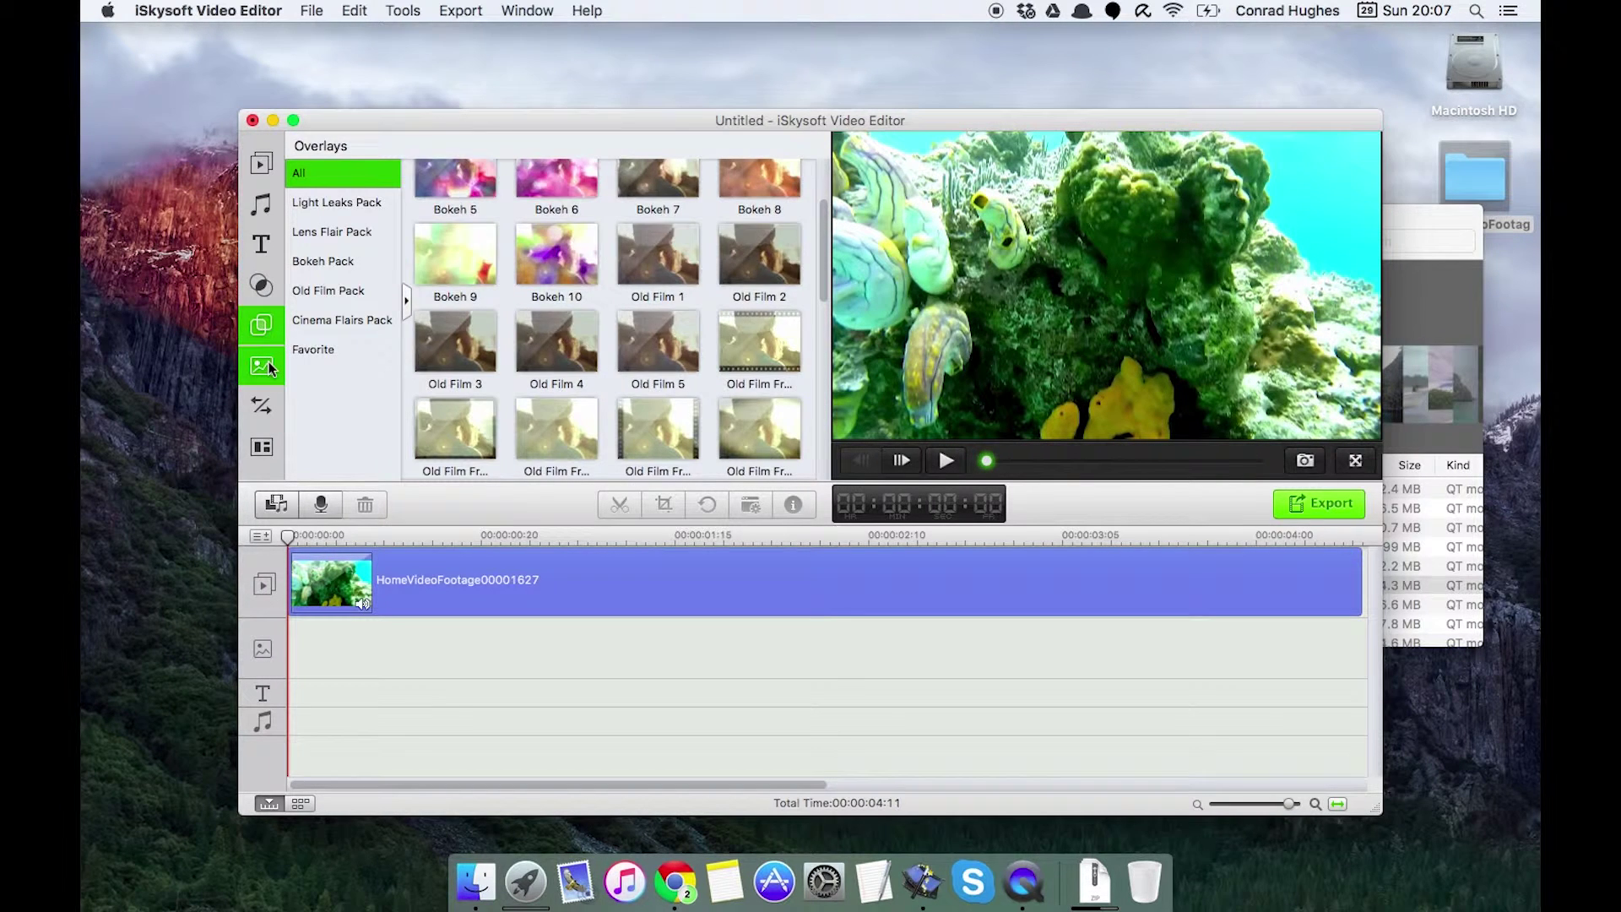
left_click(269, 363)
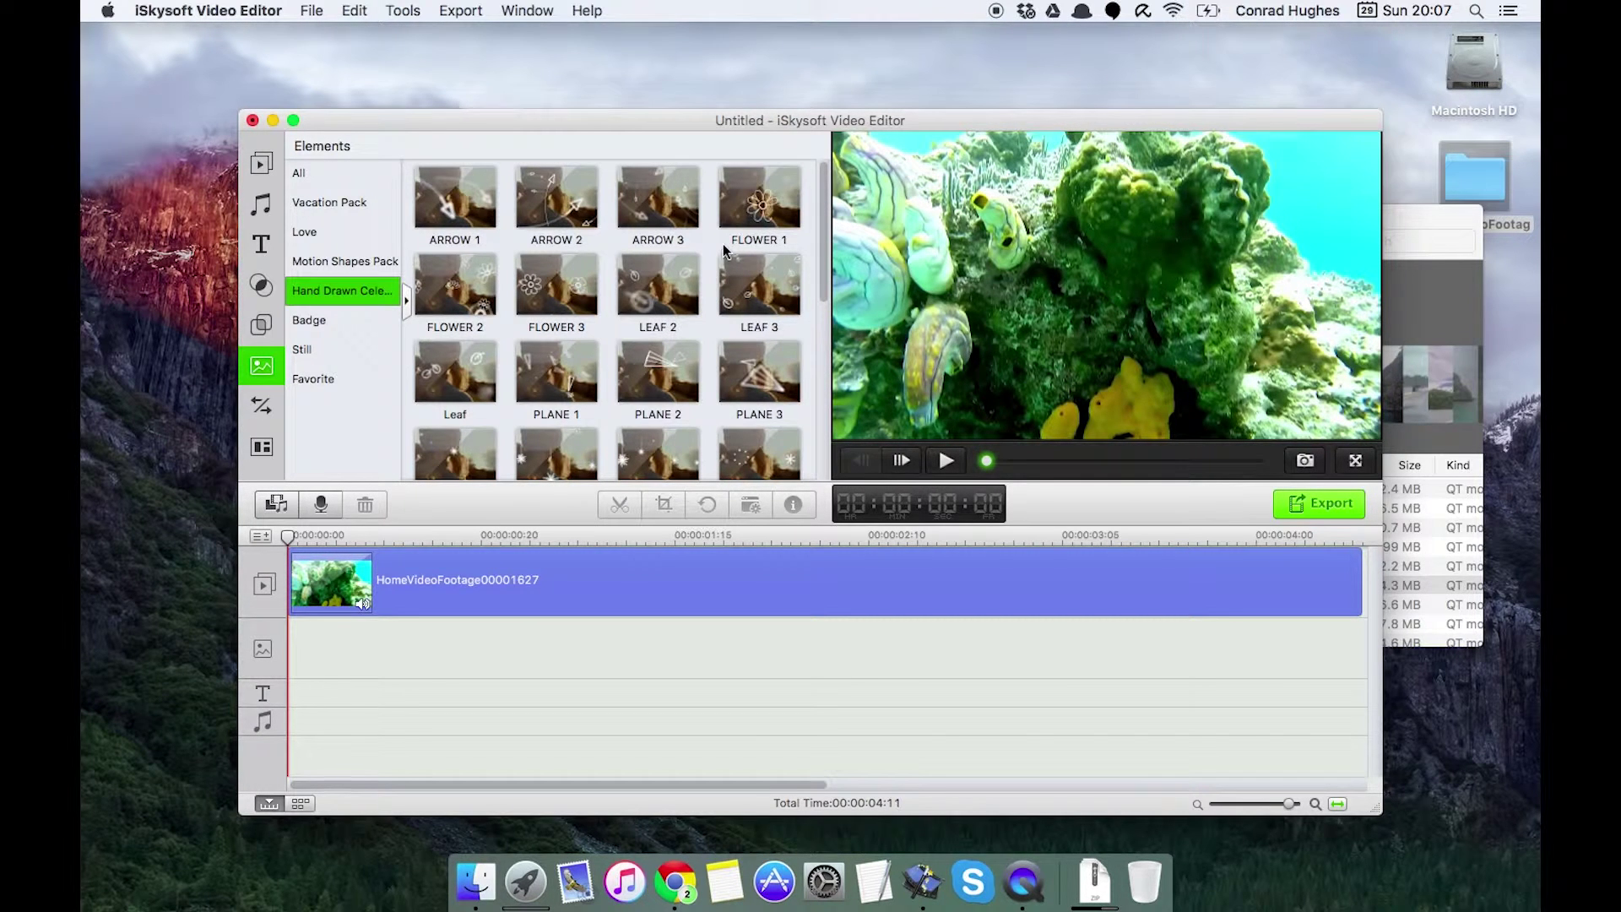
- Preview the FLOWER 1, ARROW 1 and ARROW 2 element animations in the viewer
double_click(756, 203)
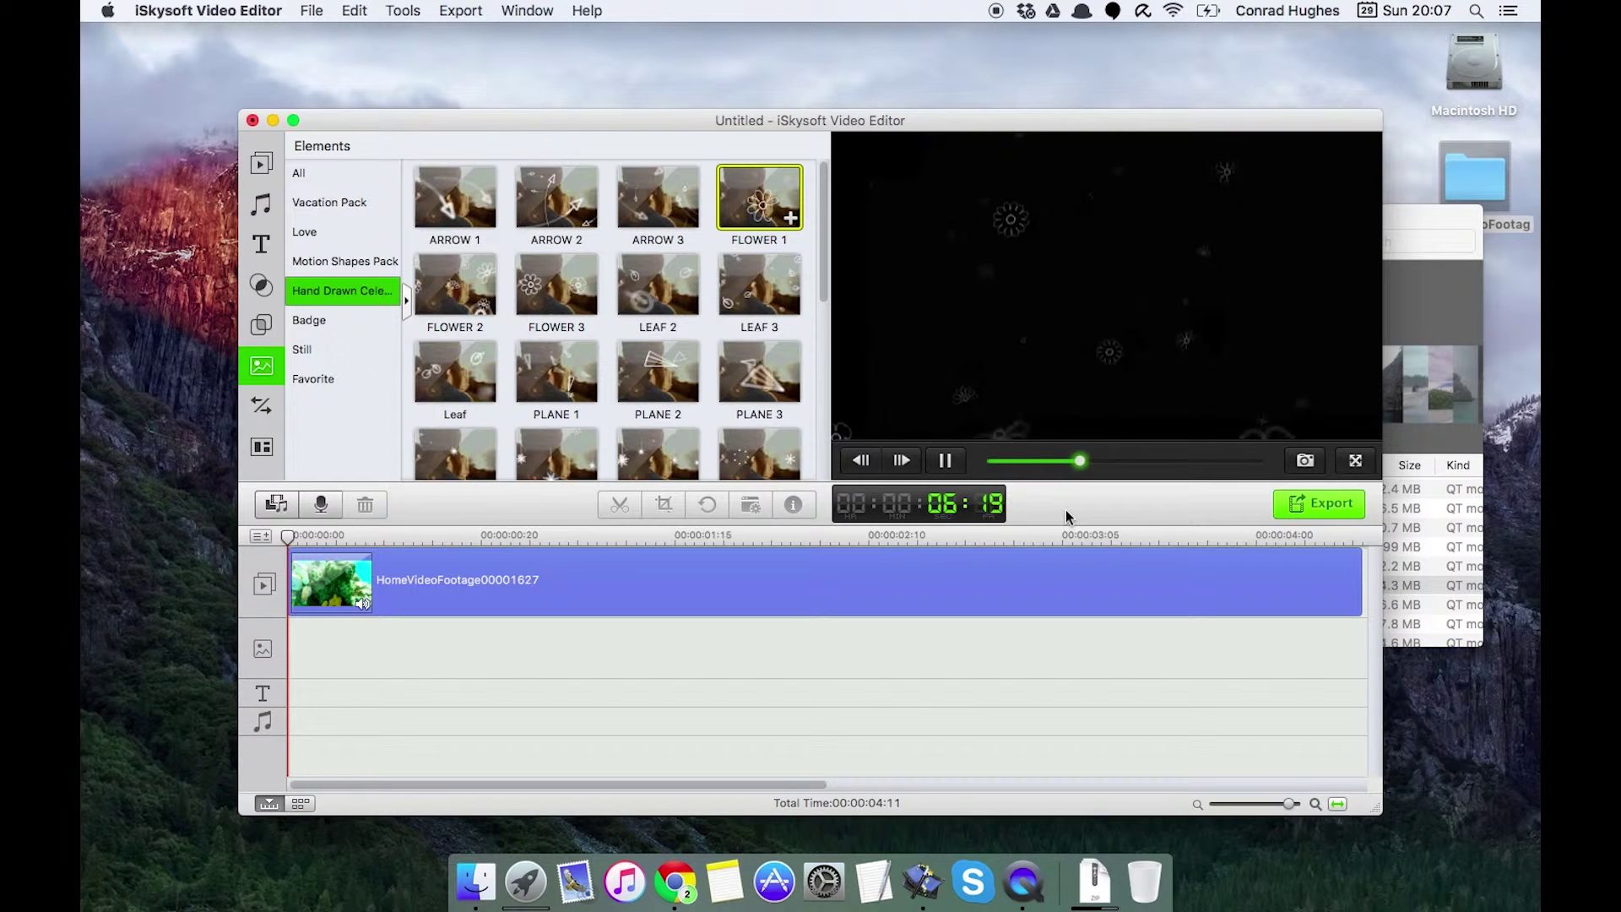
left_click(946, 461)
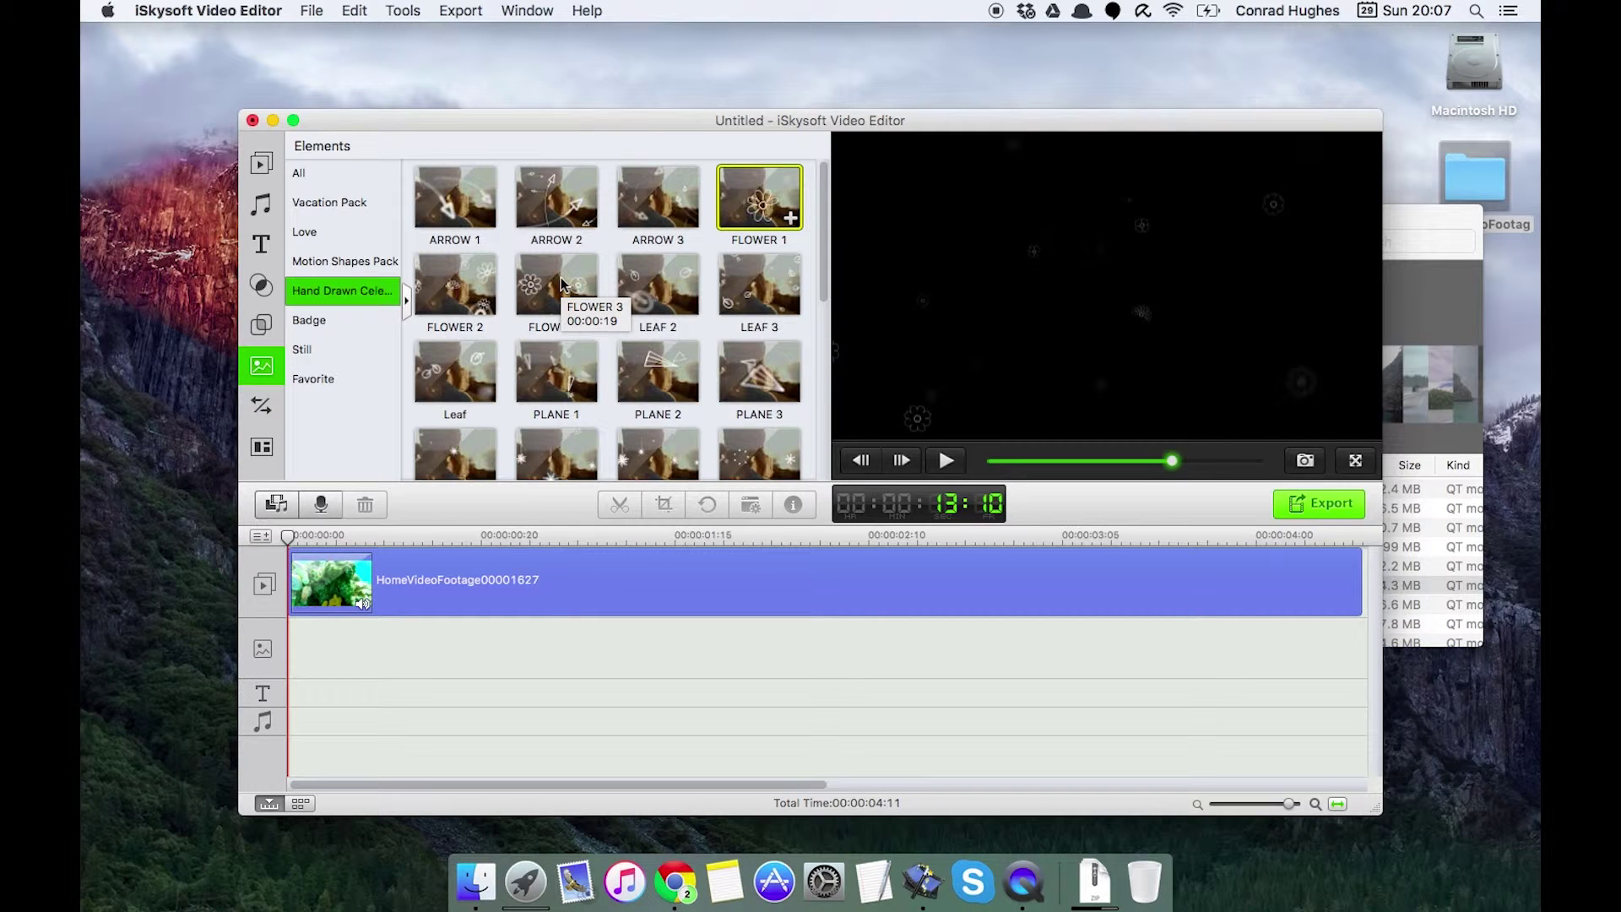
left_click(443, 199)
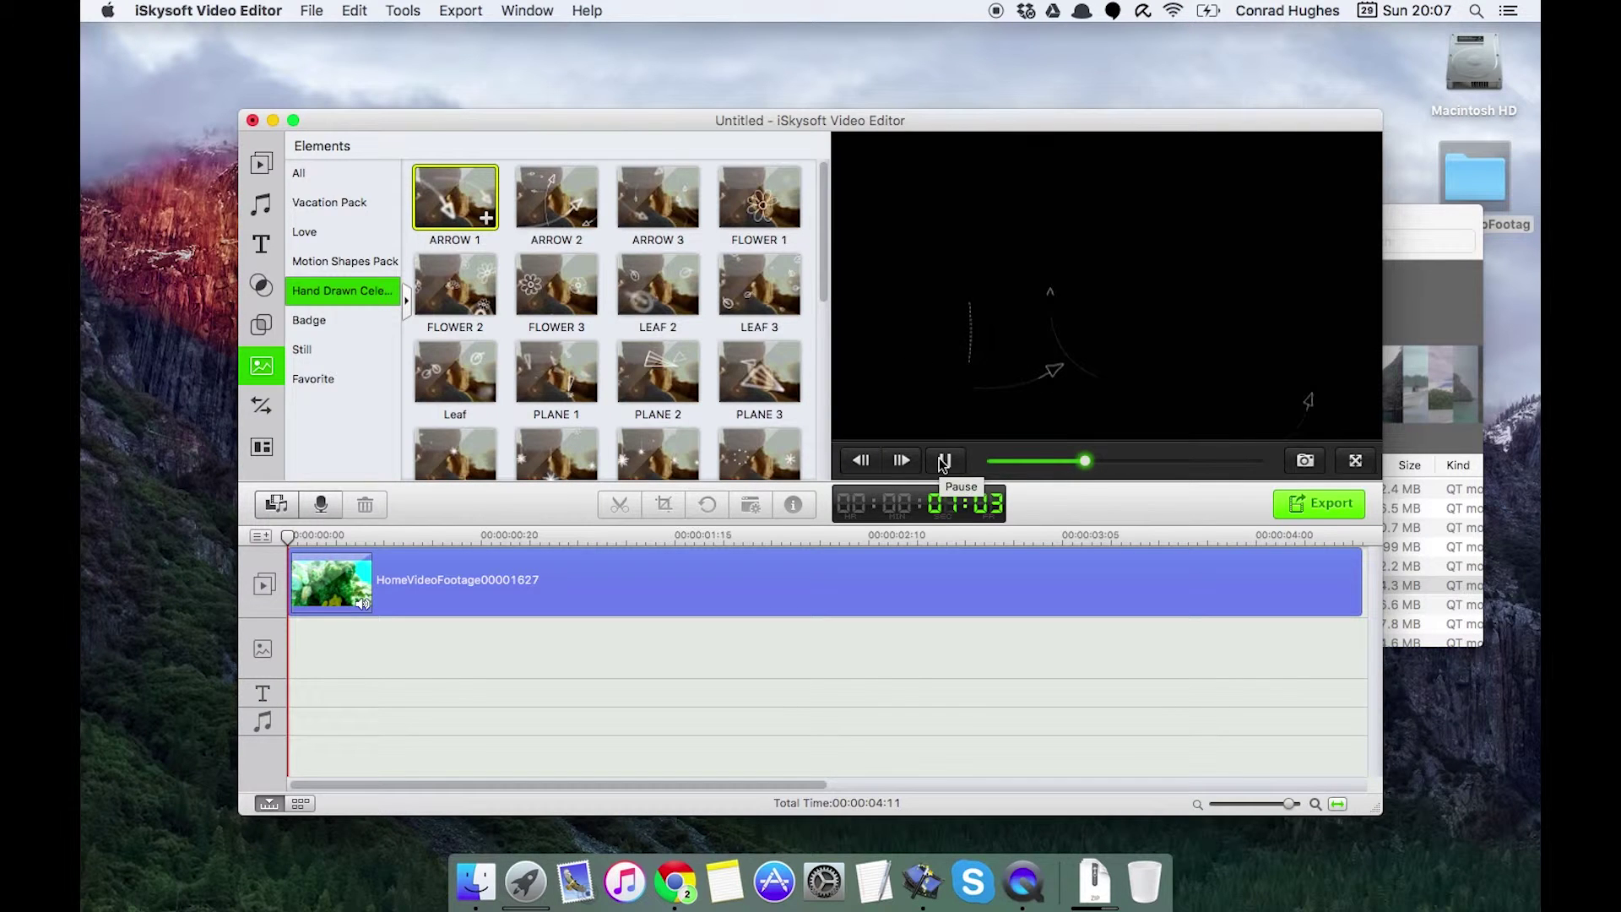
left_click(943, 461)
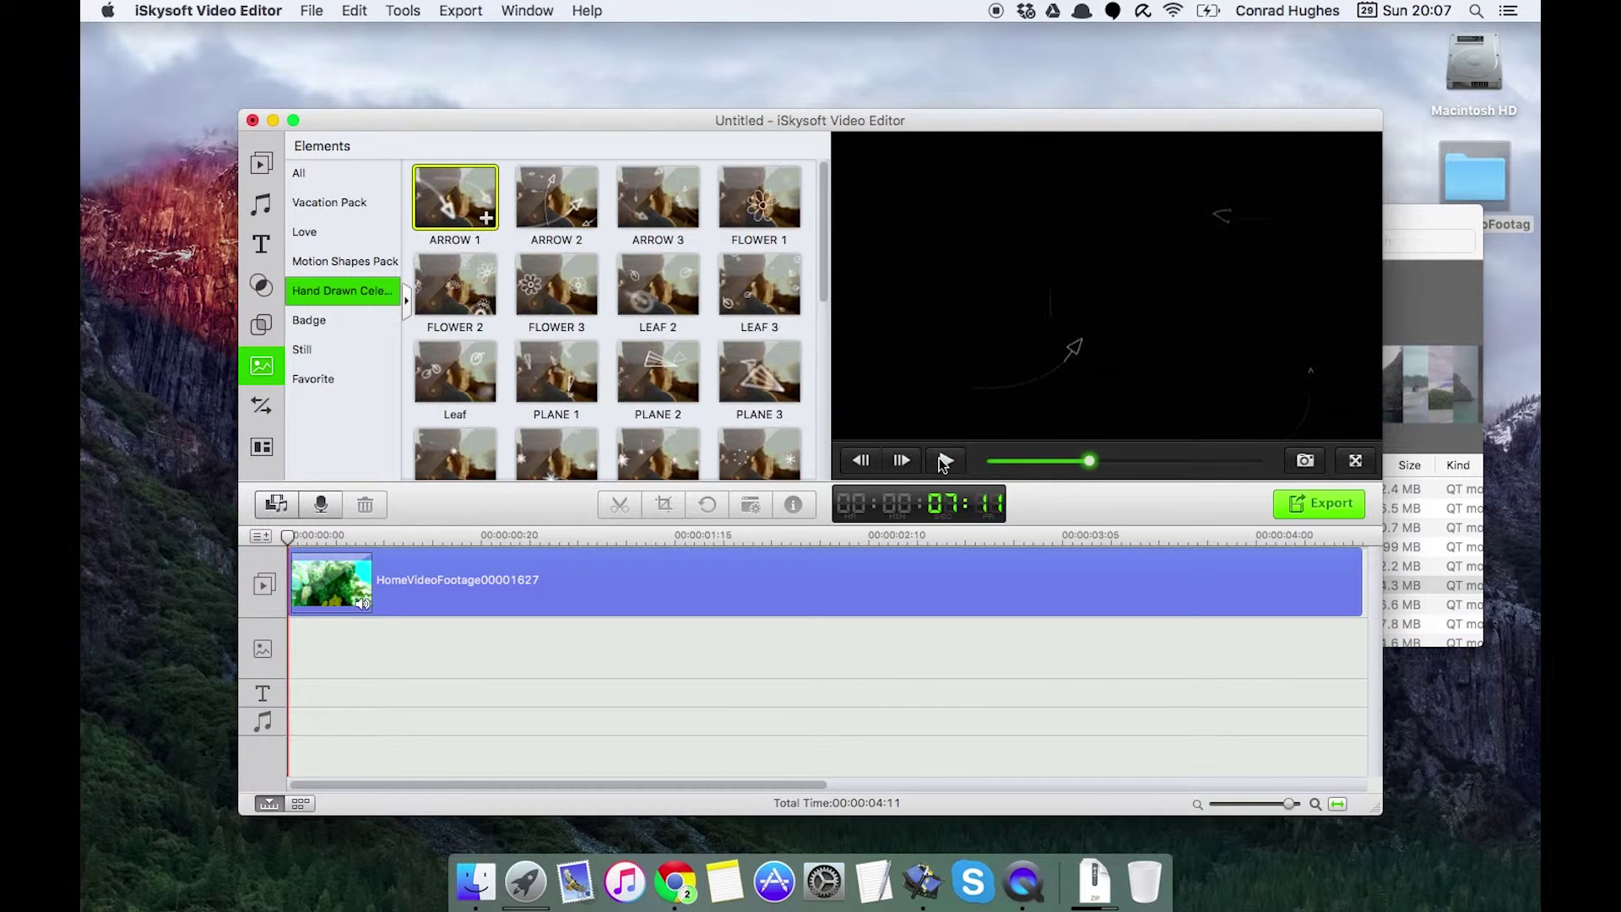
left_click(539, 207)
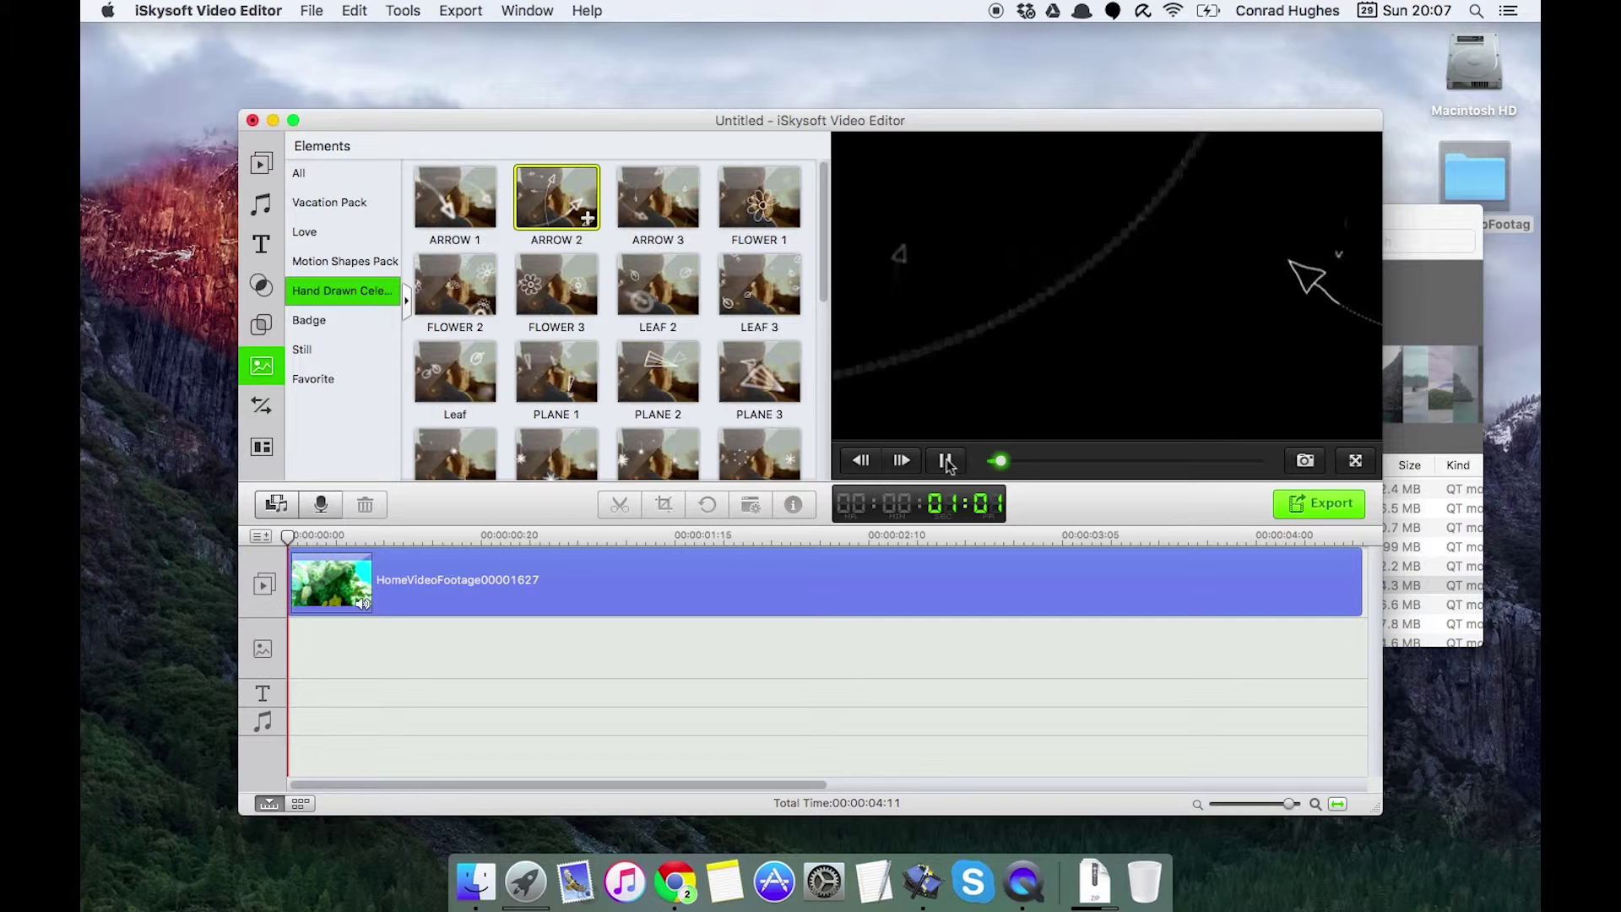
- Add ARROW 2 to its own track at the playhead and play it back
left_click(946, 461)
left_click_drag(547, 207, 289, 605)
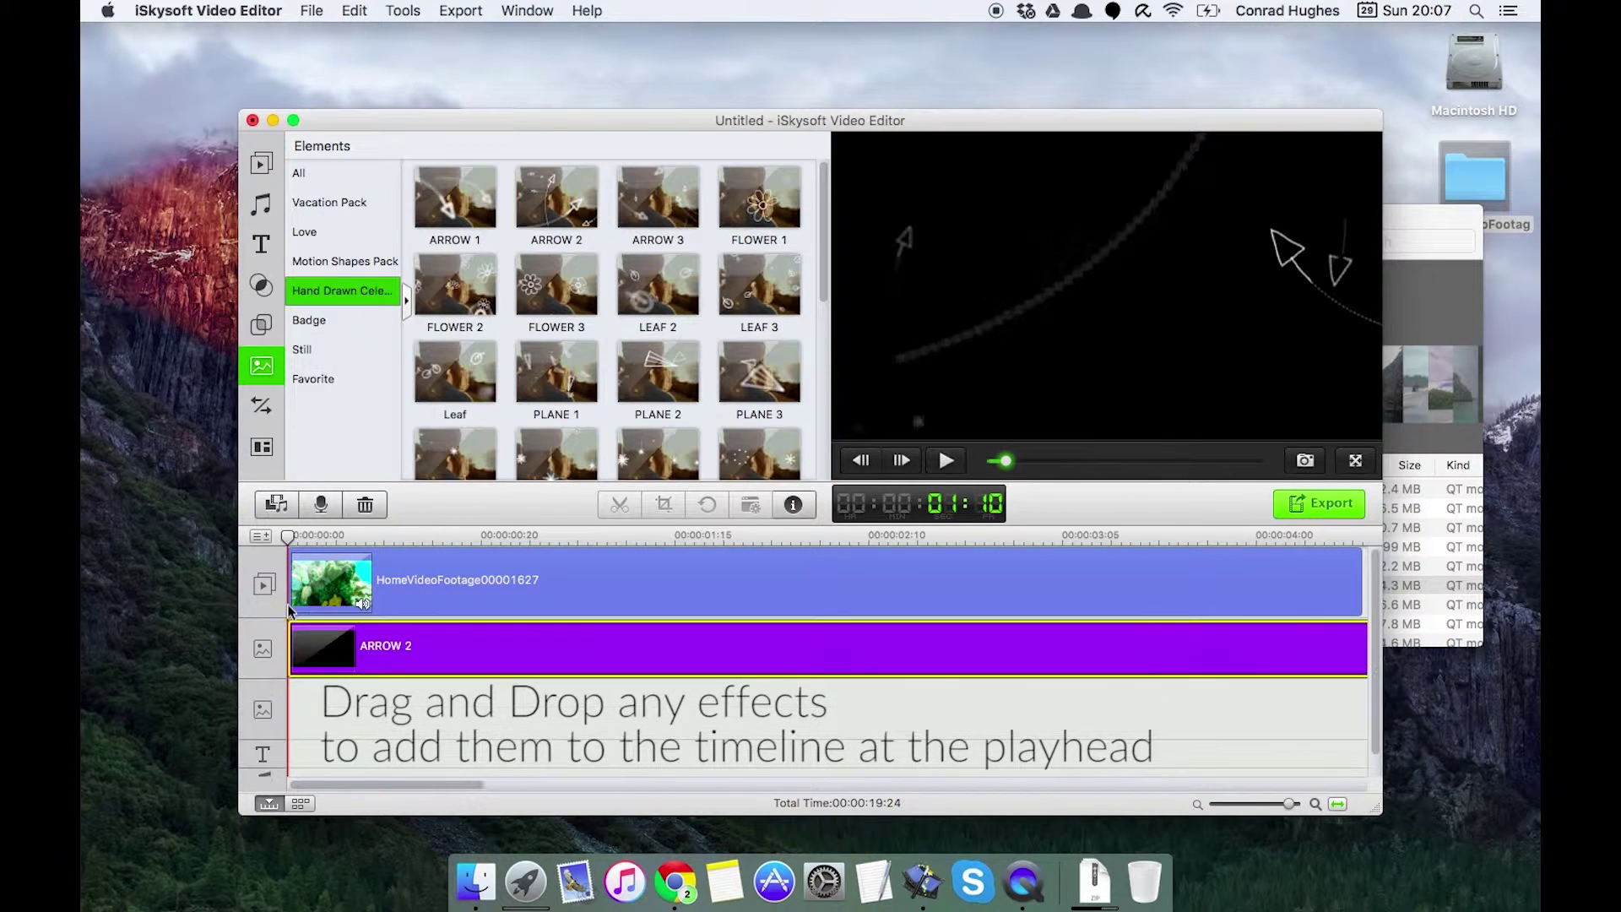
left_click(307, 535)
left_click(332, 536)
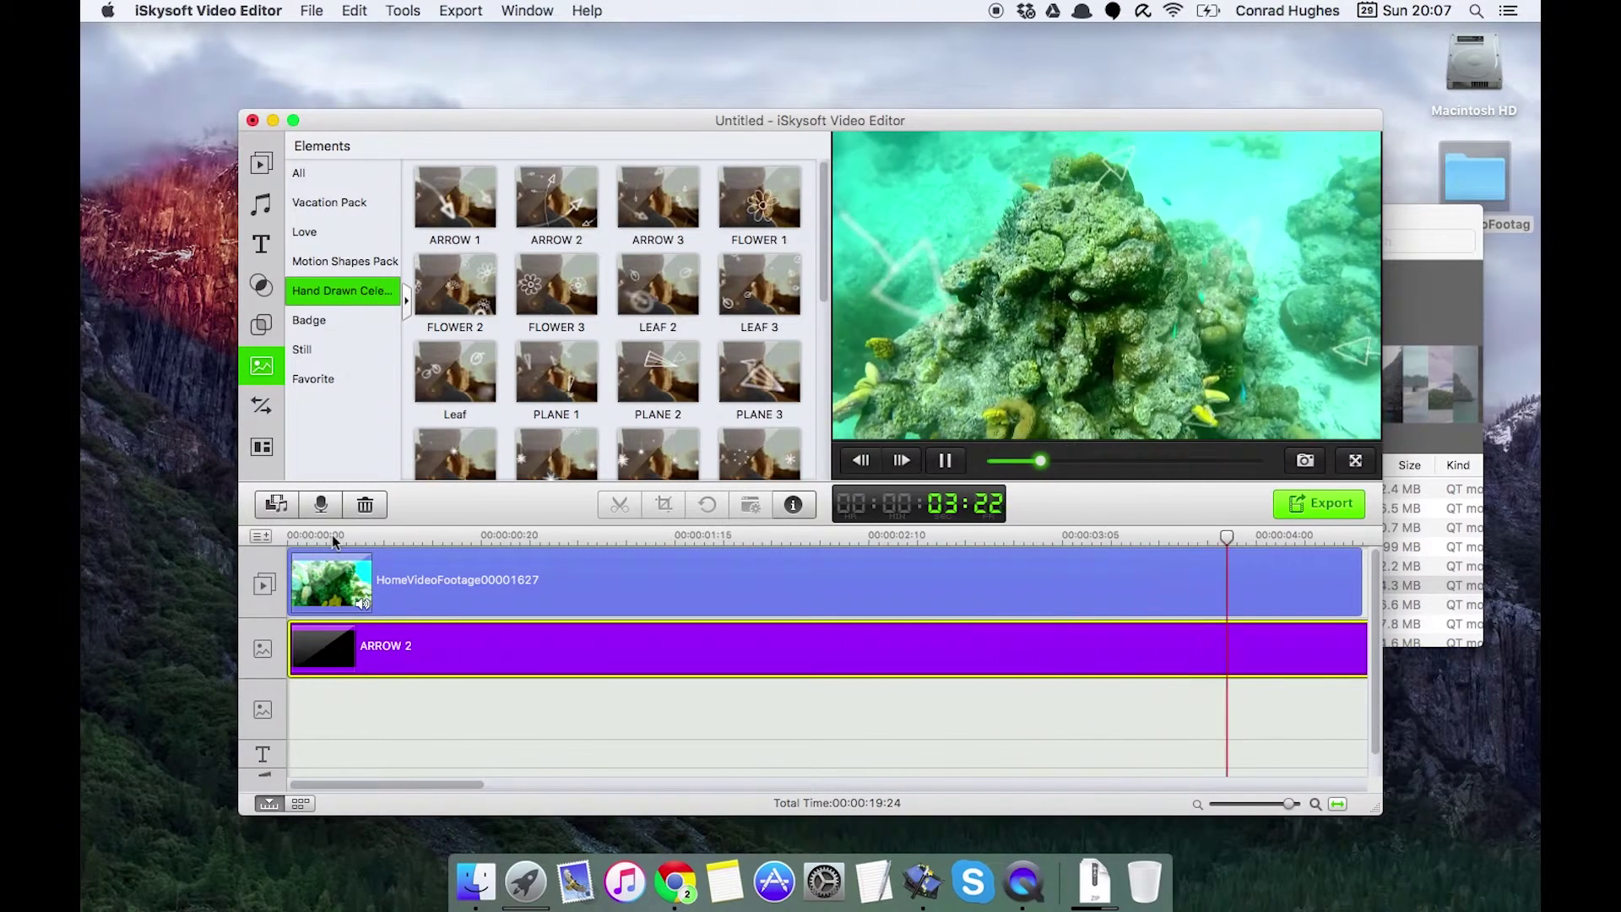
key("space")
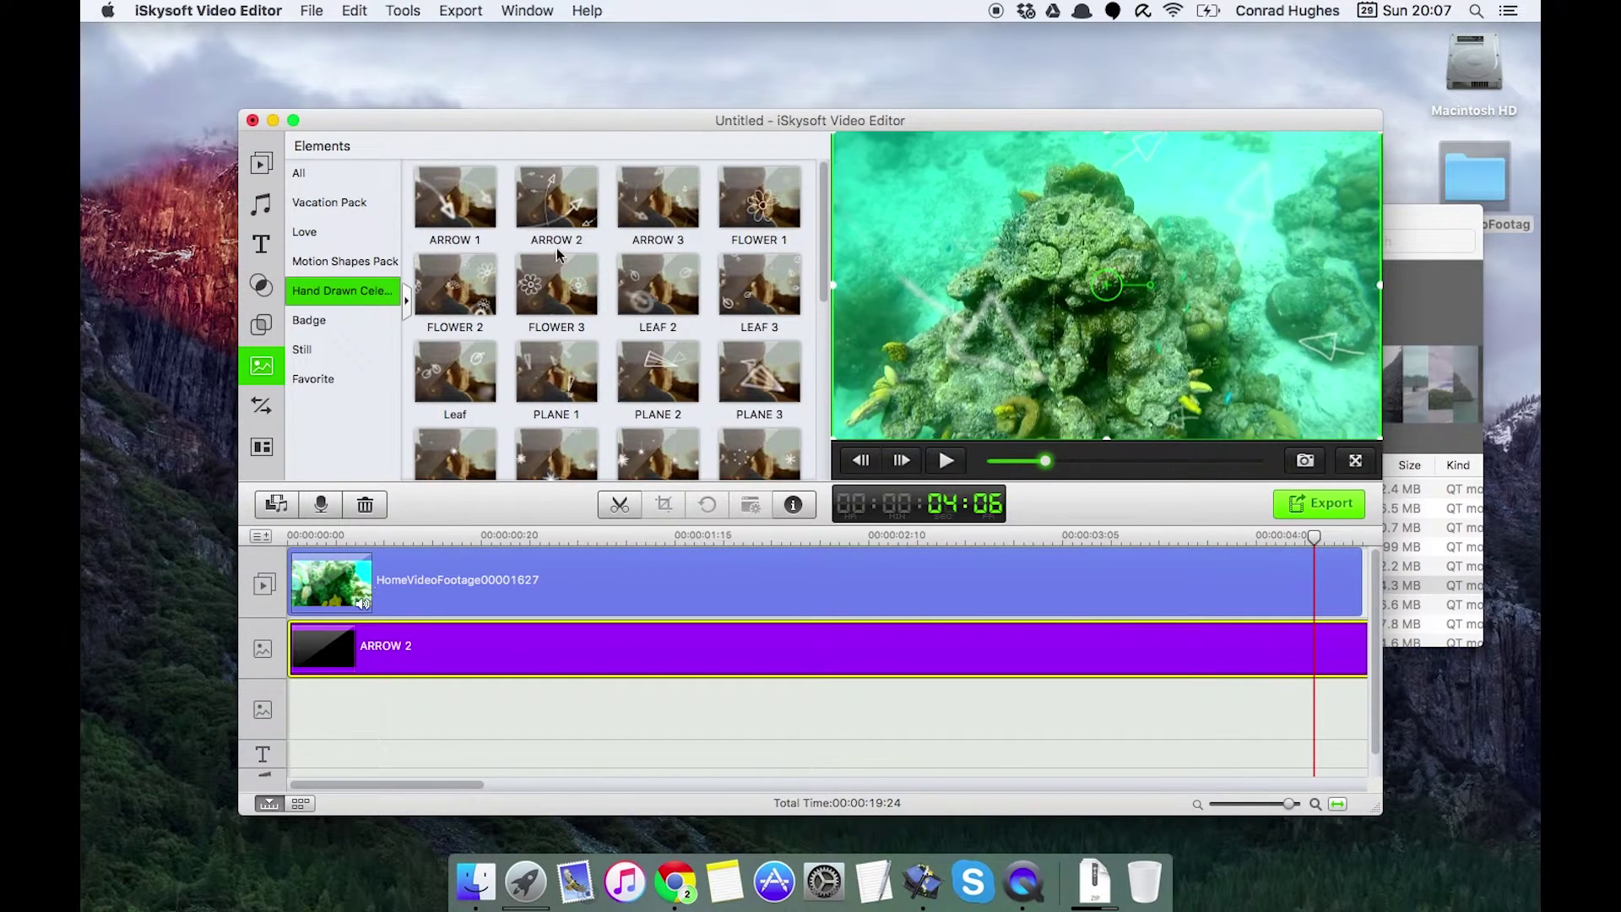
- Place Firework 1 from the Motion Shapes Pack at the start of the third track
left_click(317, 264)
mouse_move(449, 301)
left_mouse_down()
mouse_move(336, 694)
mouse_move(291, 710)
left_mouse_up()
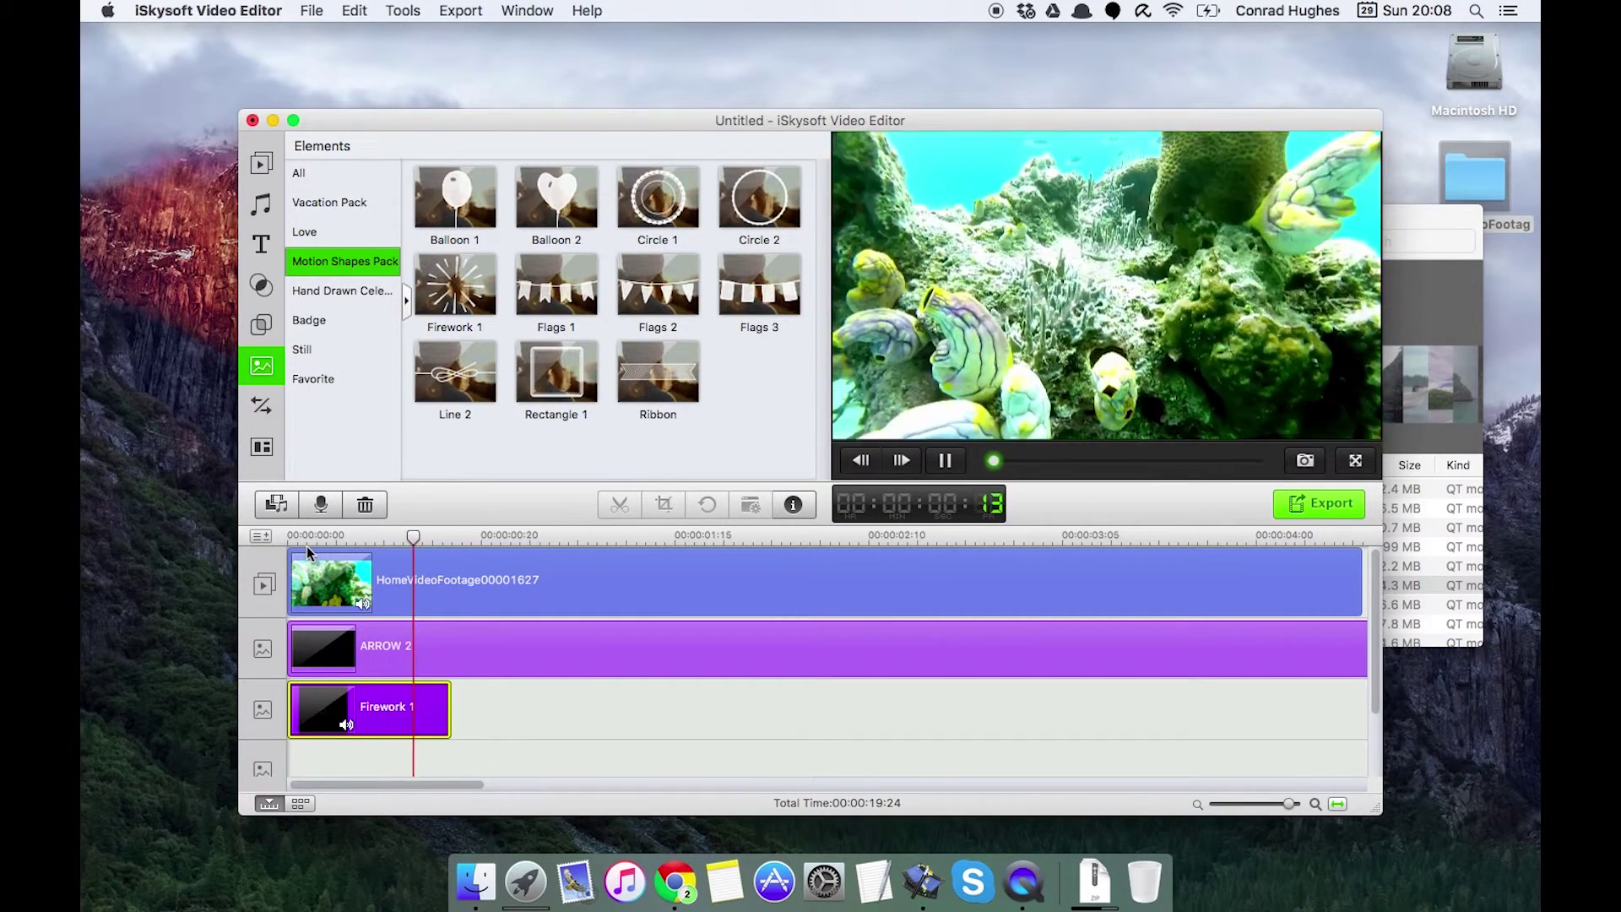
key("space")
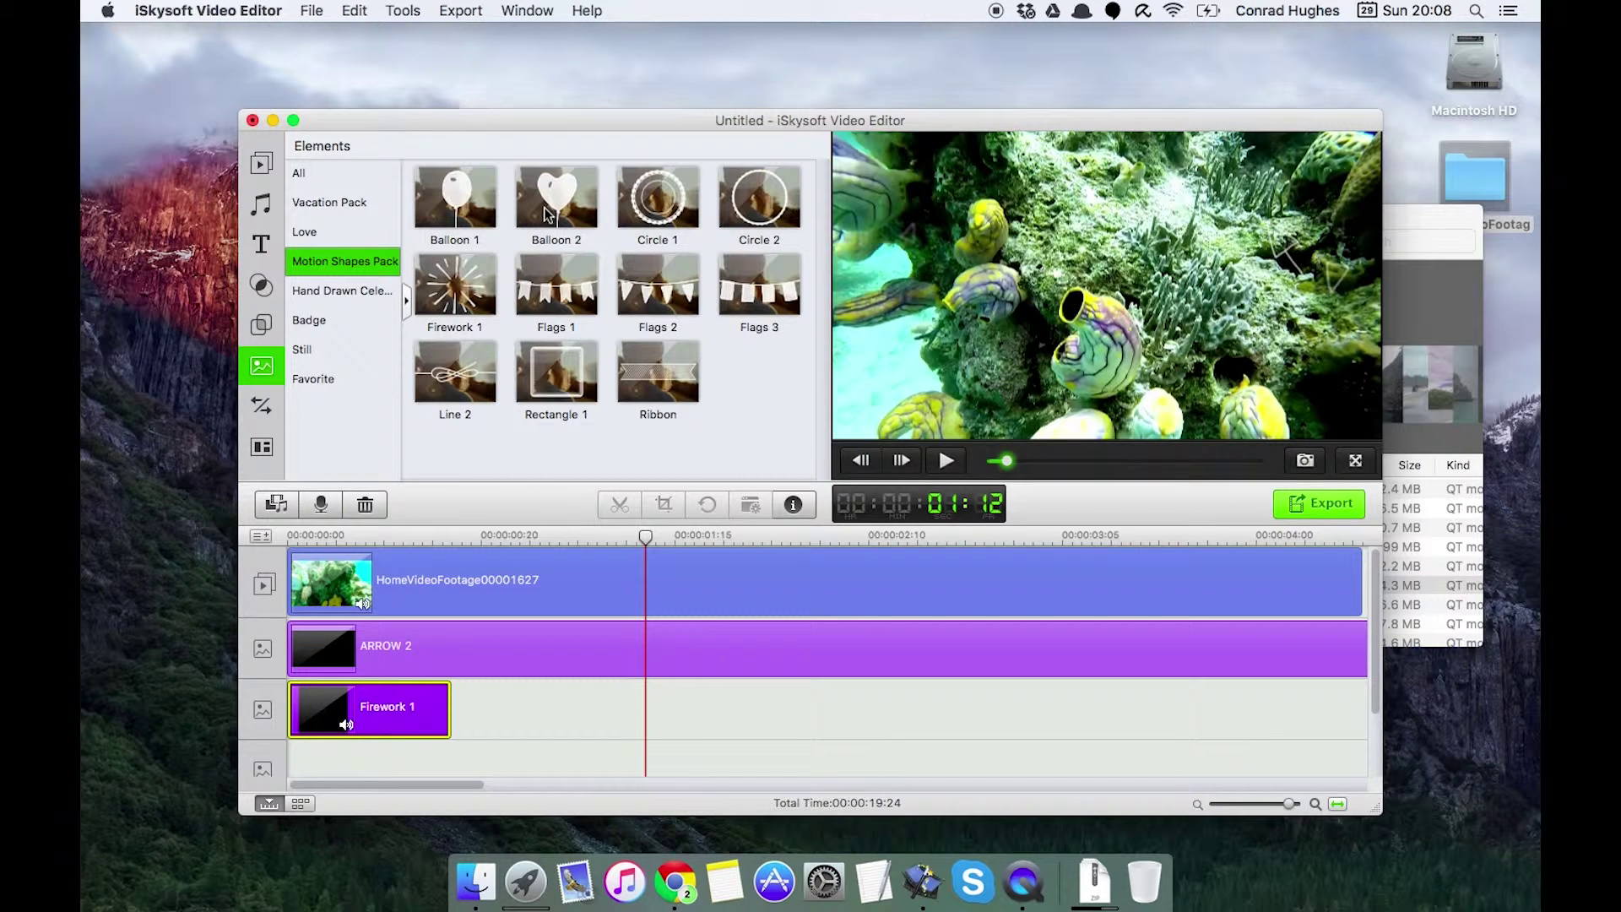
- Drop Balloon 2 after Firework 1 on the third track and play it
left_click_drag(545, 197, 669, 710)
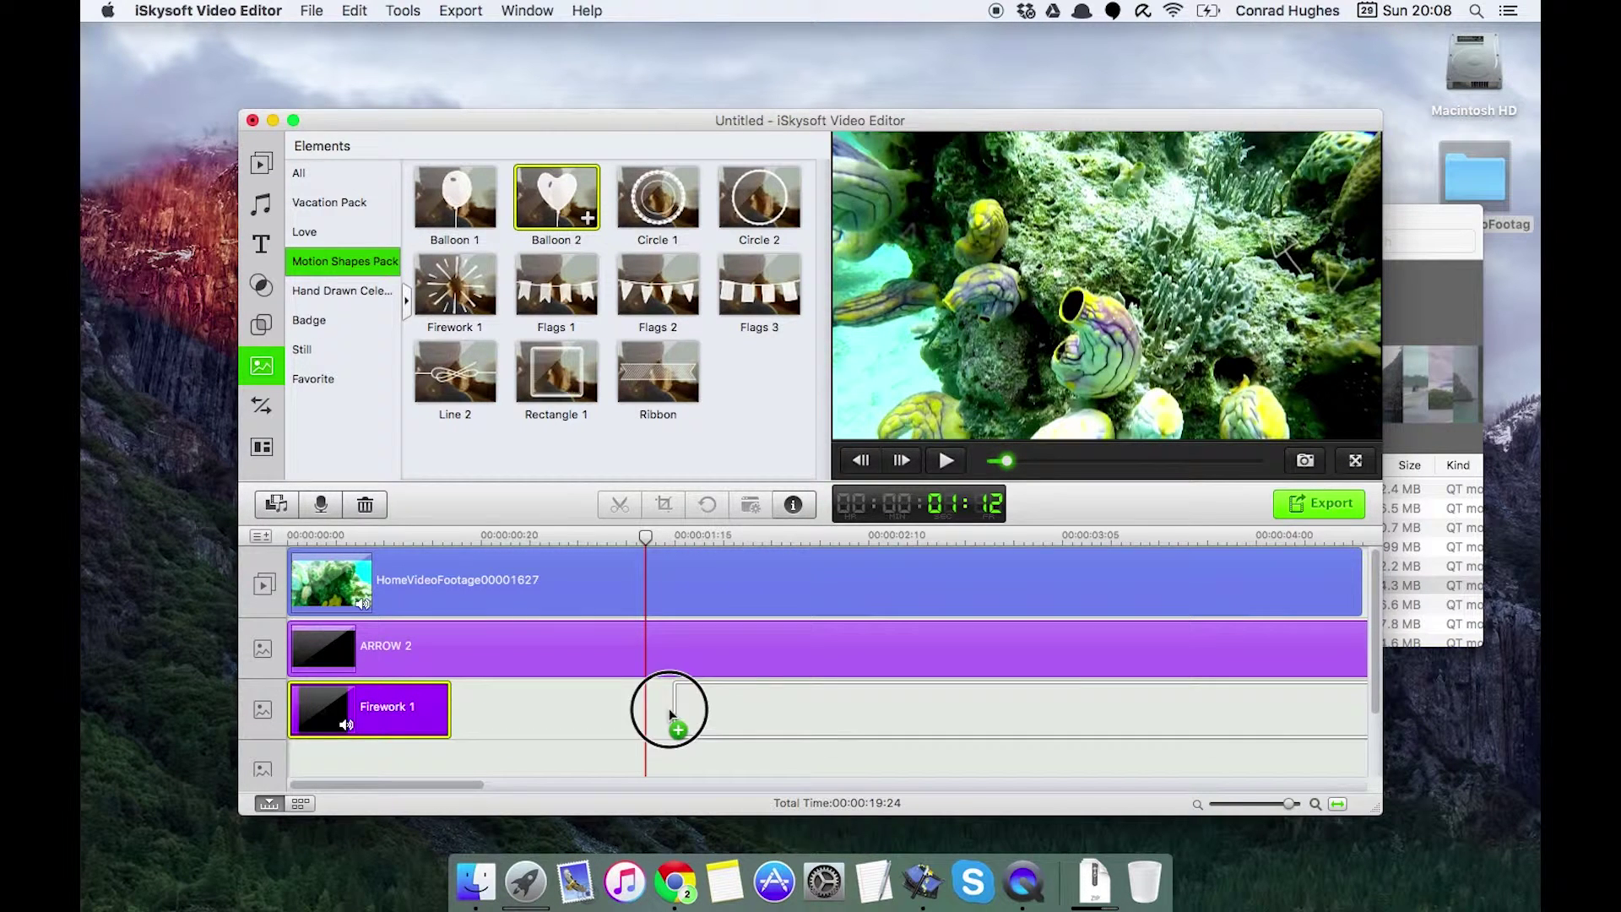
key("space")
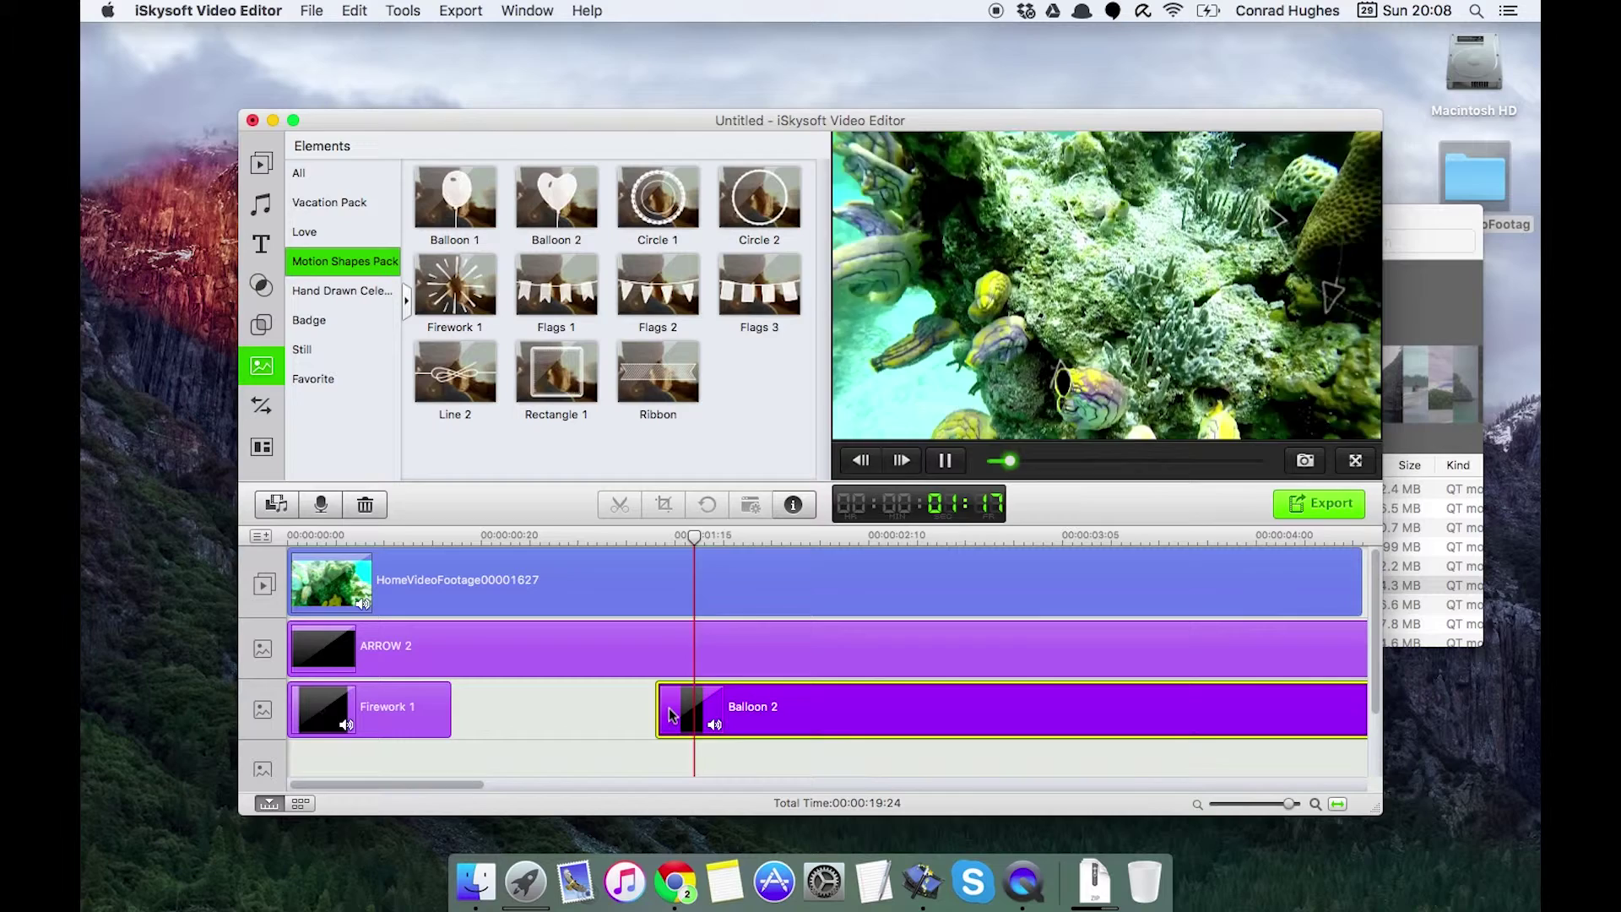
key("space")
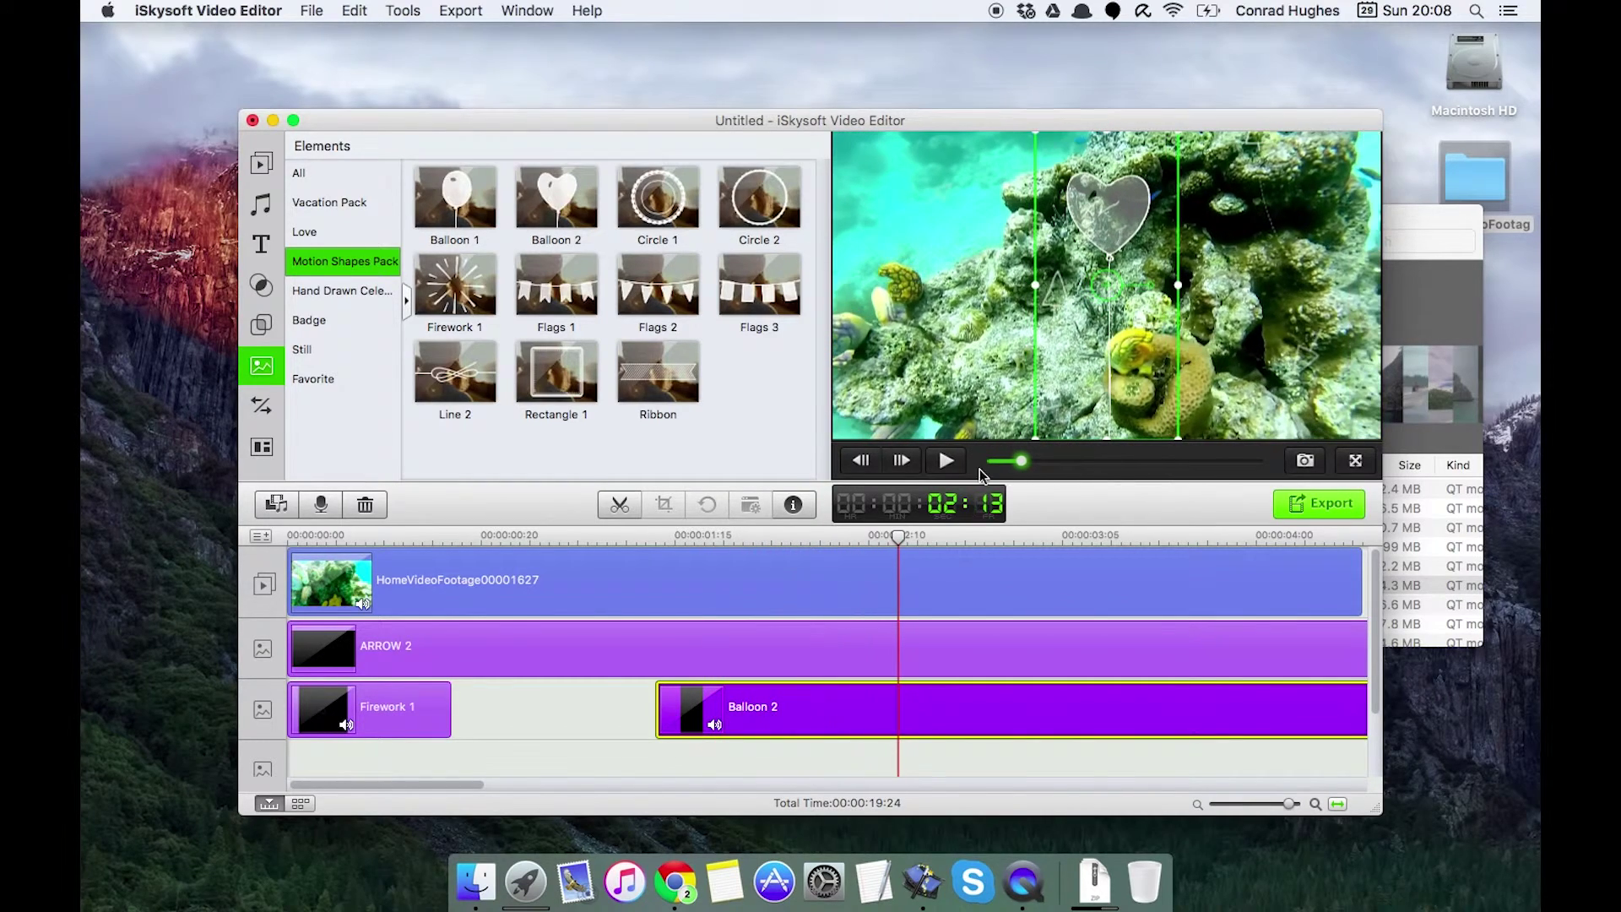
- Move the heart balloon toward the left of the frame and recheck playback
left_click_drag(1109, 274, 920, 277)
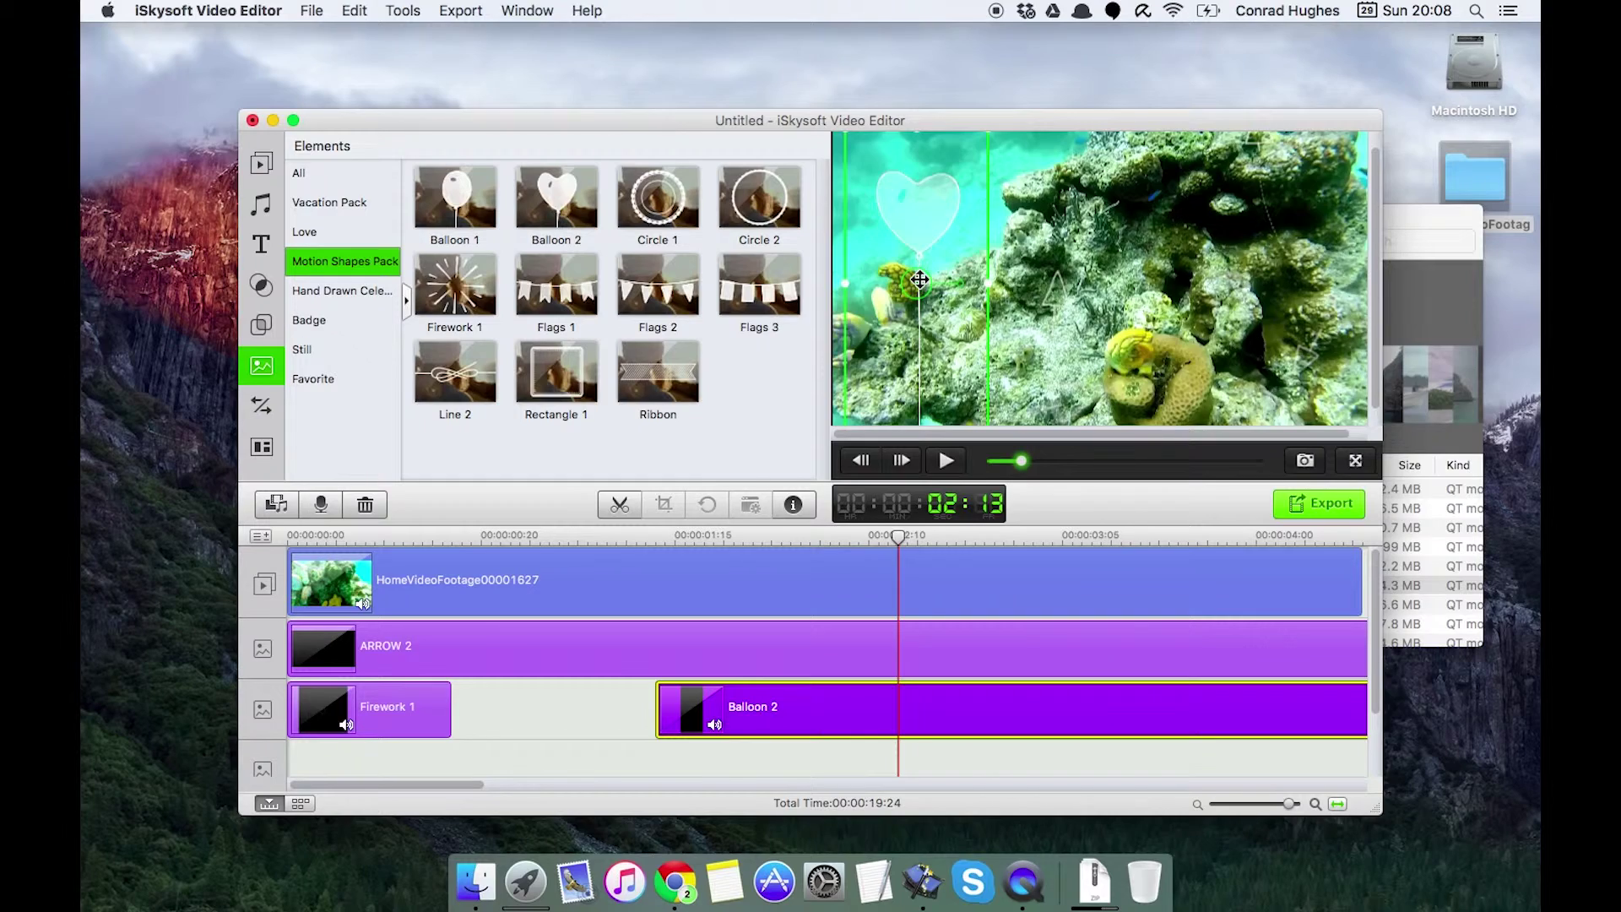
key("space")
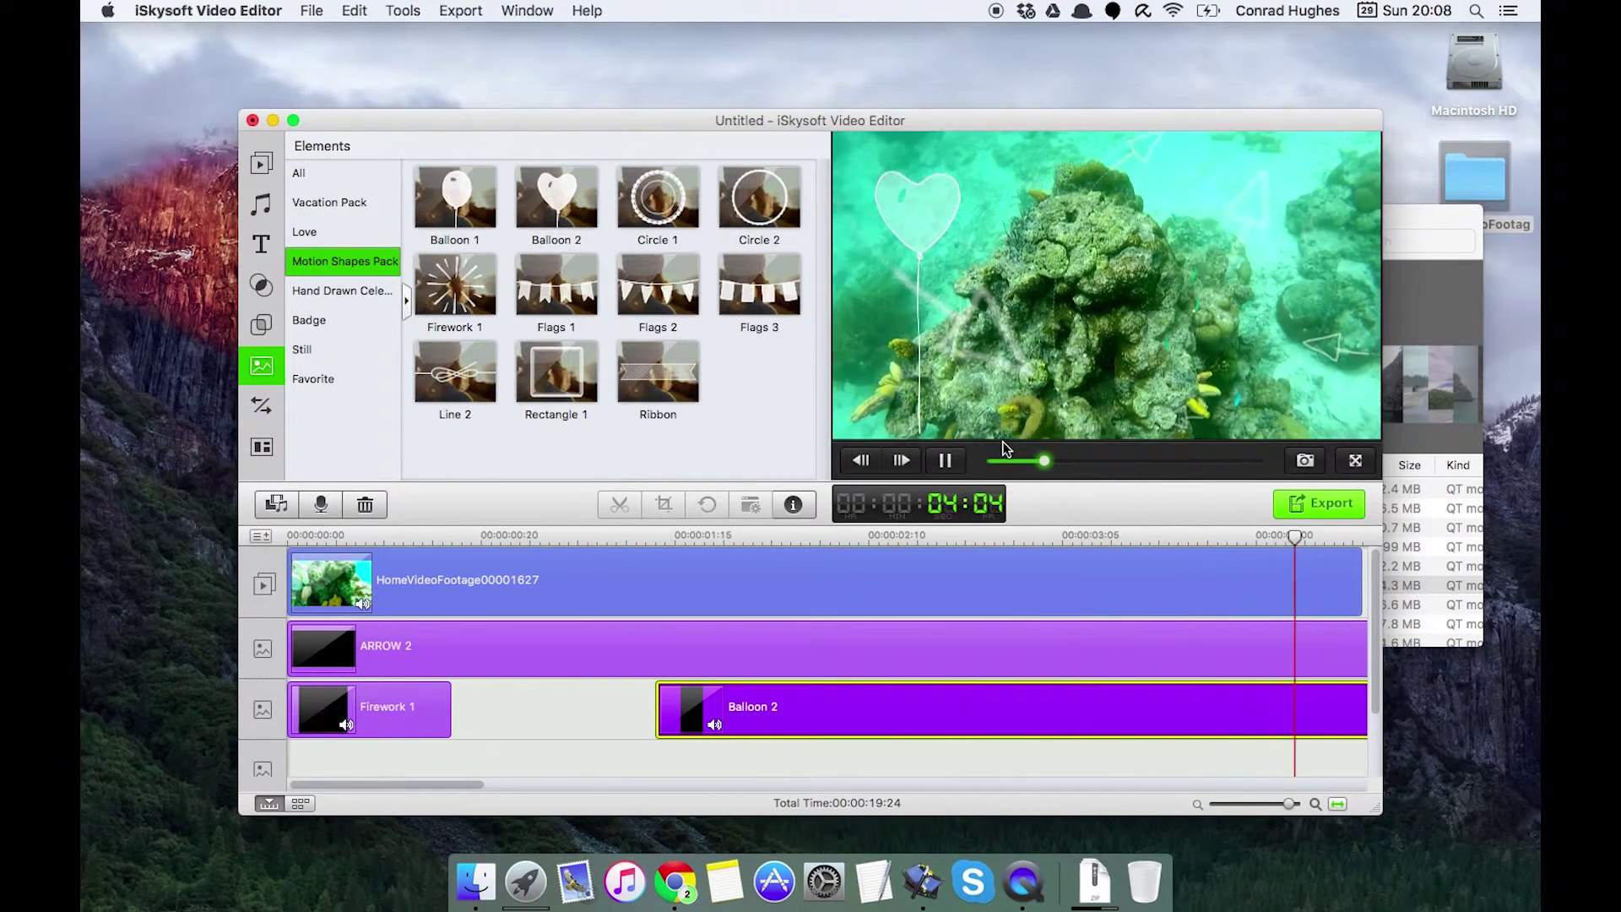
key("space")
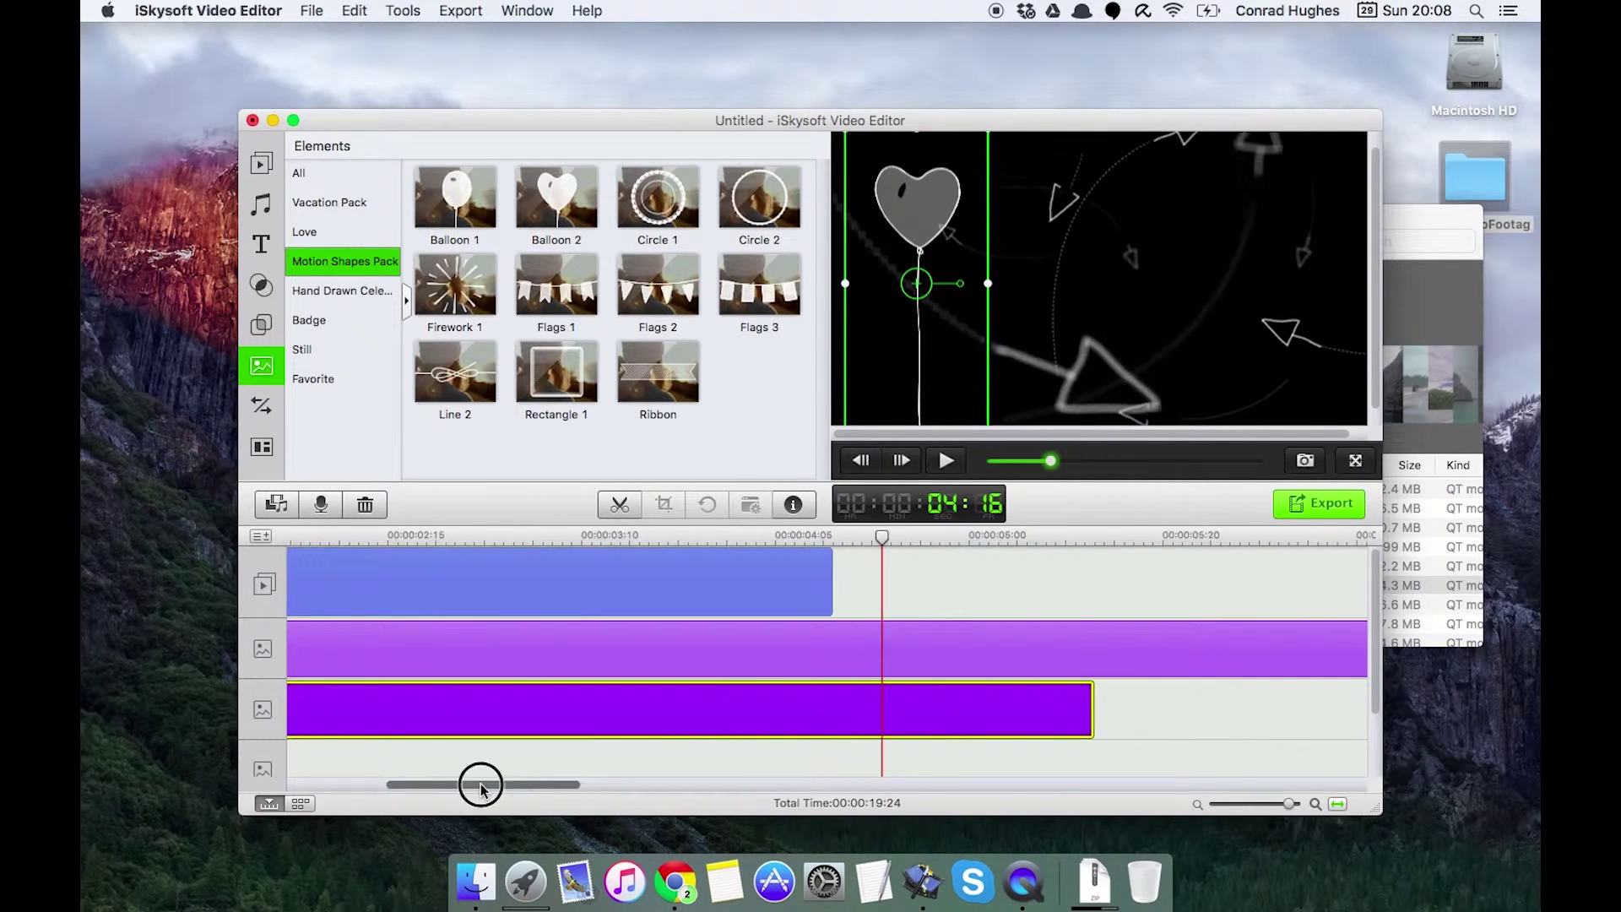
left_click_drag(478, 785, 379, 785)
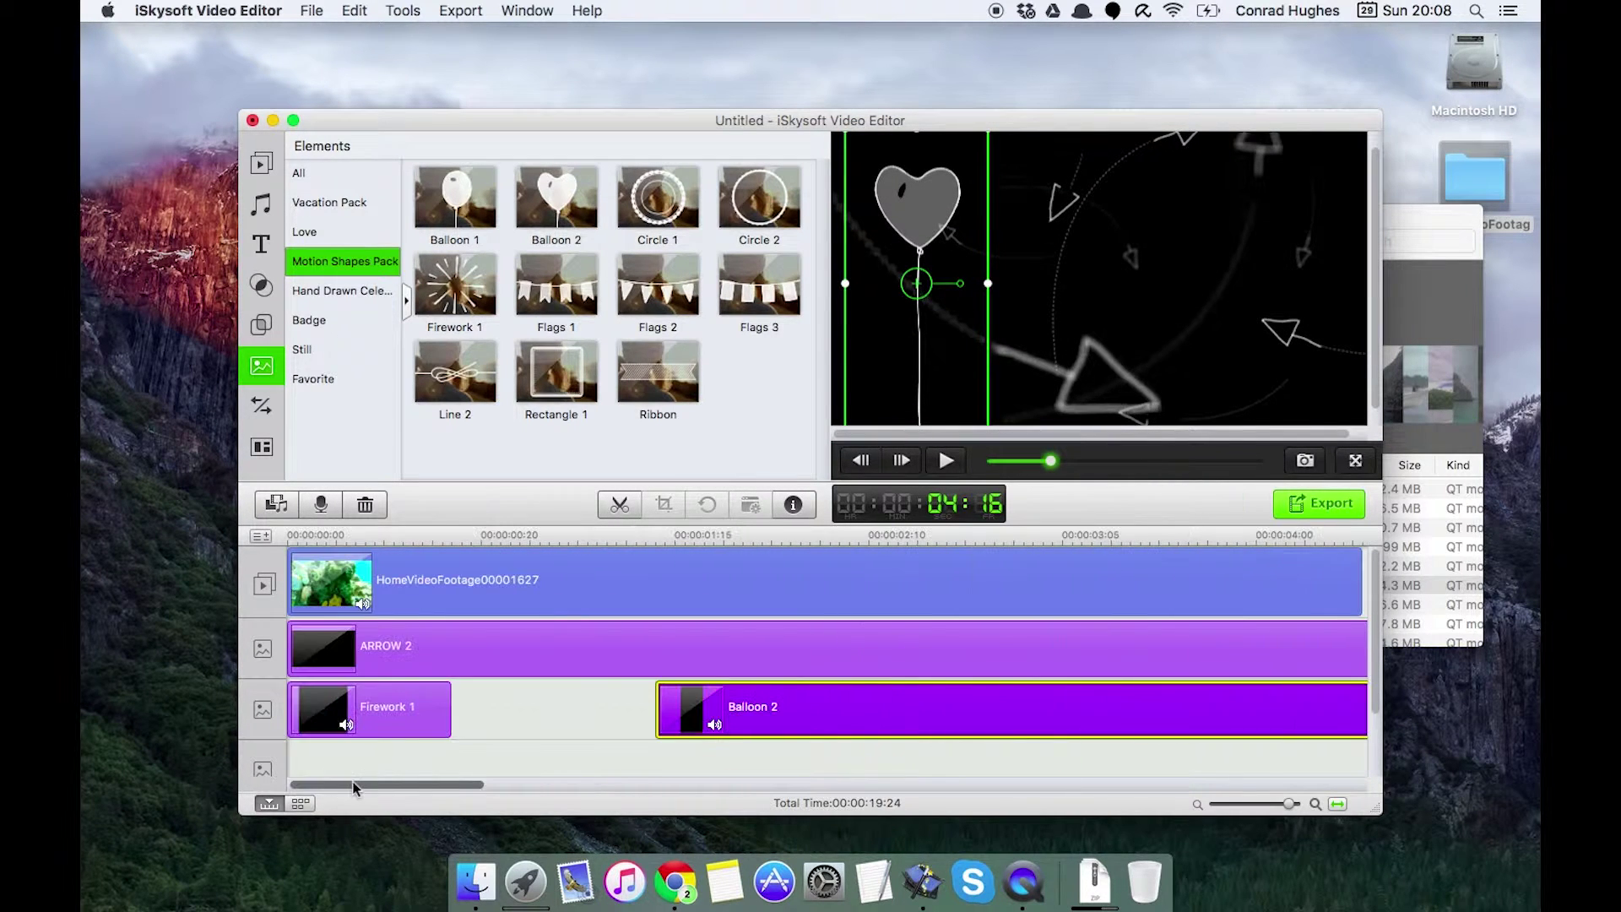
left_click(304, 536)
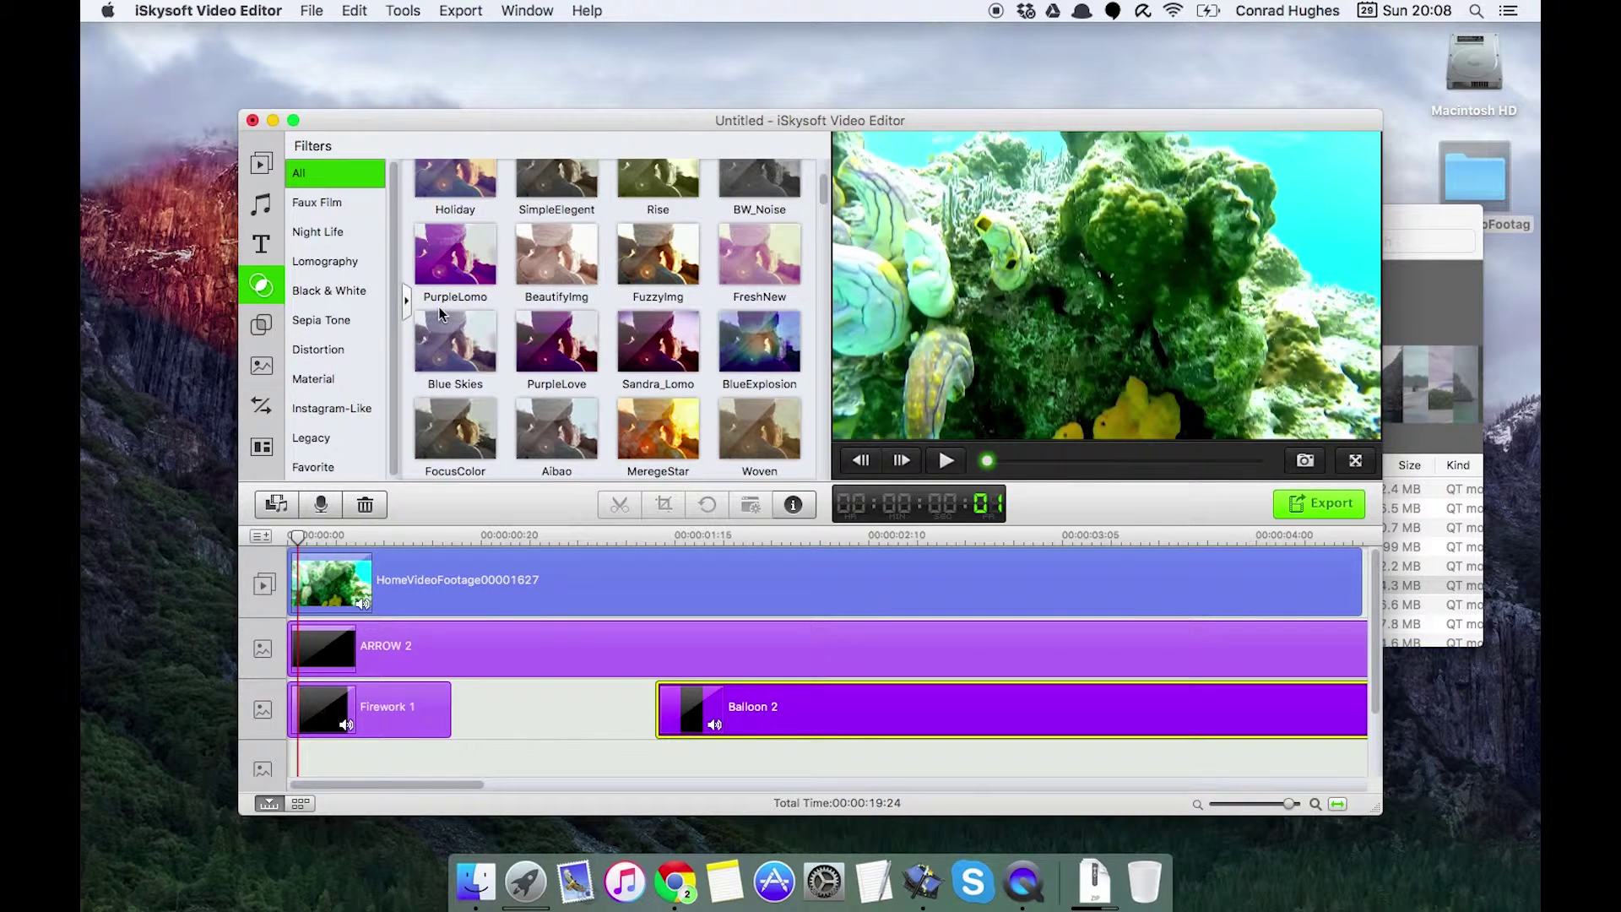
- Lay the Light Leaks 1 overlay from the Light Leaks Pack across the clip and preview it
scroll(439, 313, "up", 3)
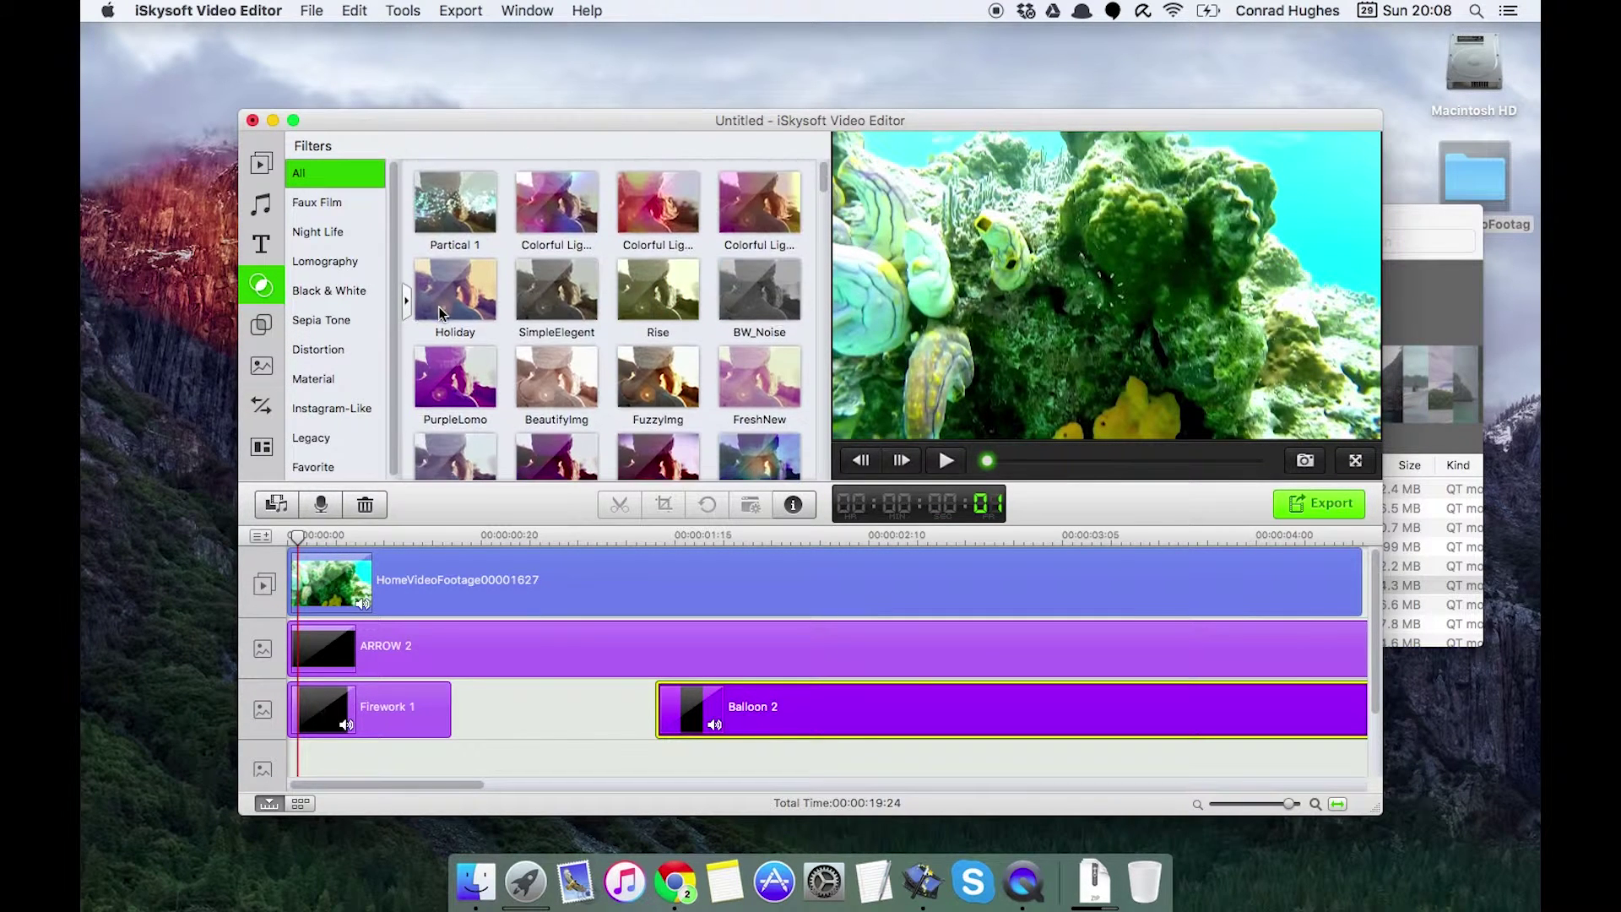
left_click(273, 322)
left_click(339, 206)
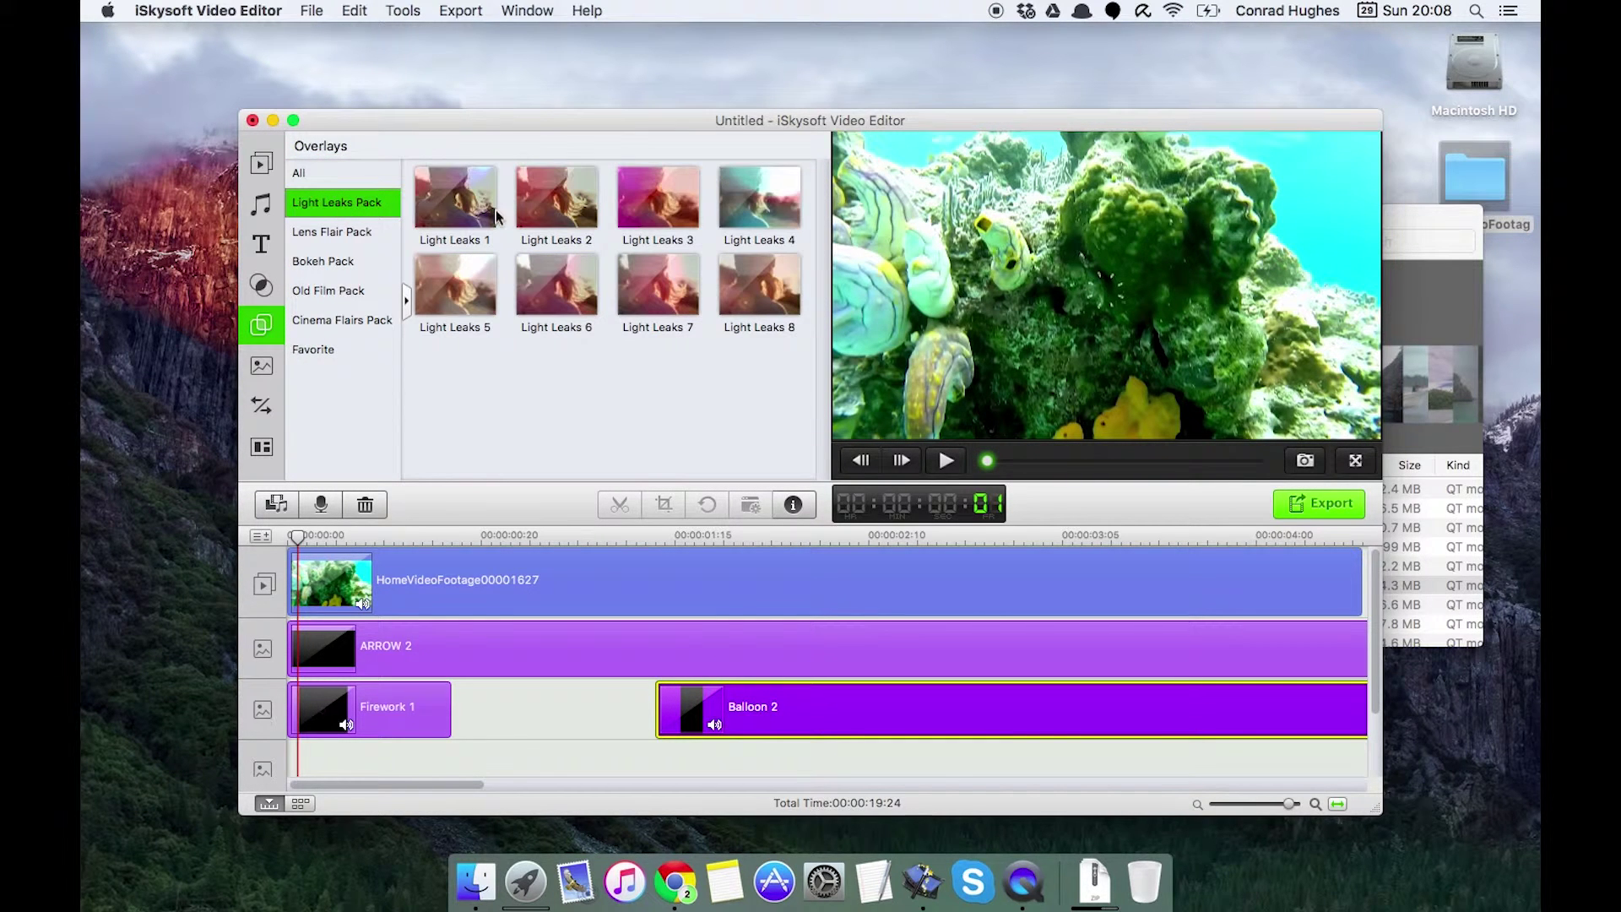
left_click_drag(658, 201, 297, 633)
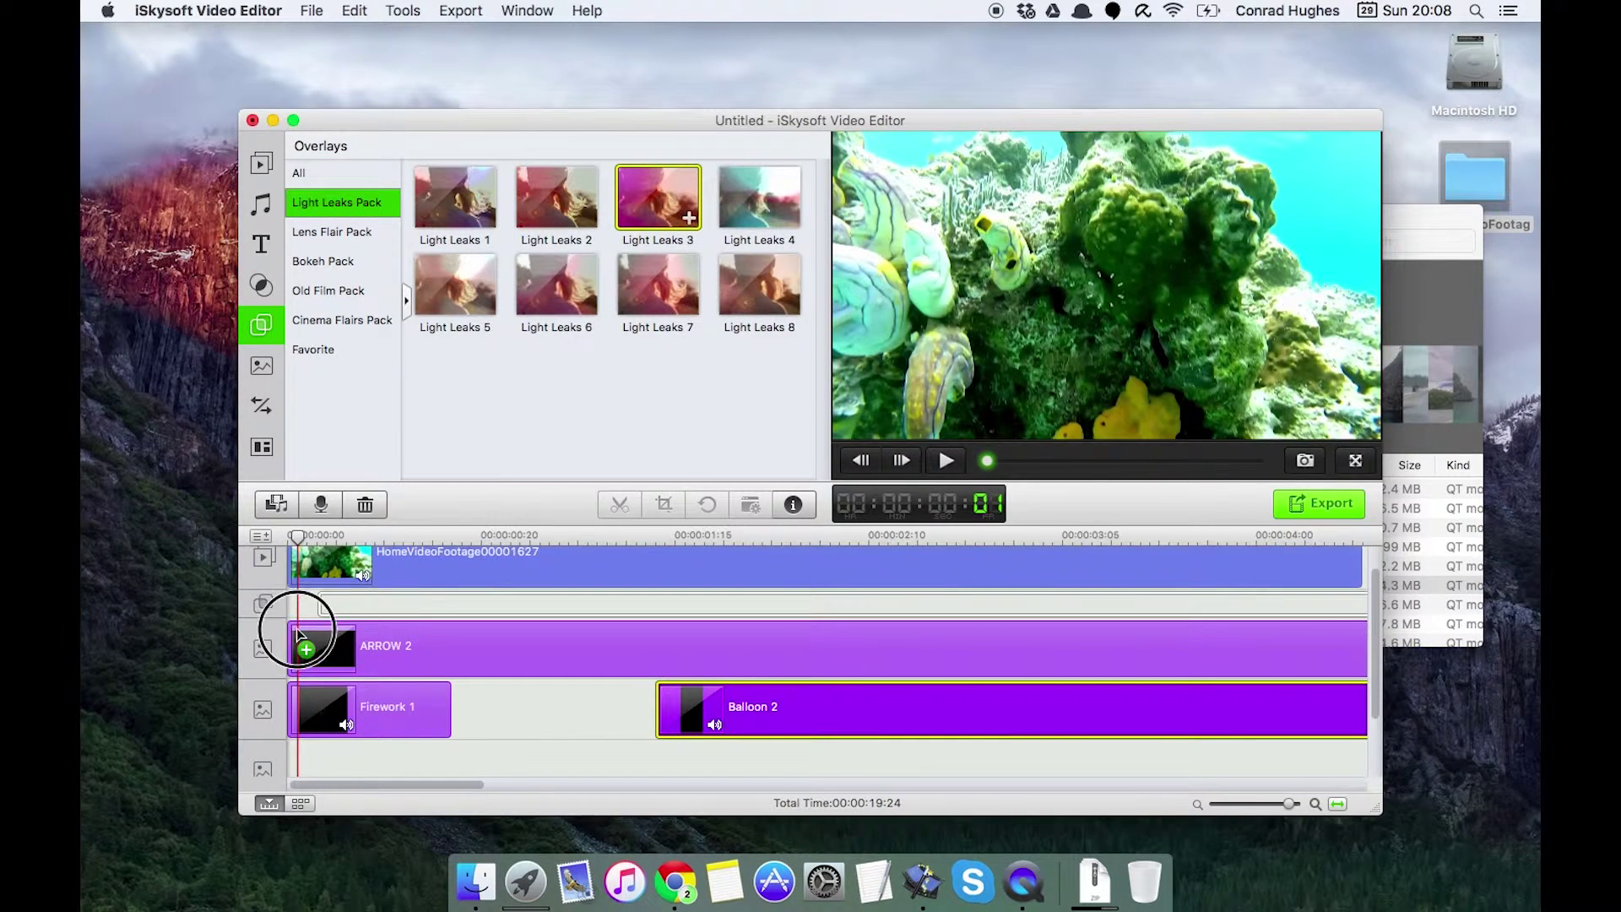
left_click_drag(297, 633, 285, 604)
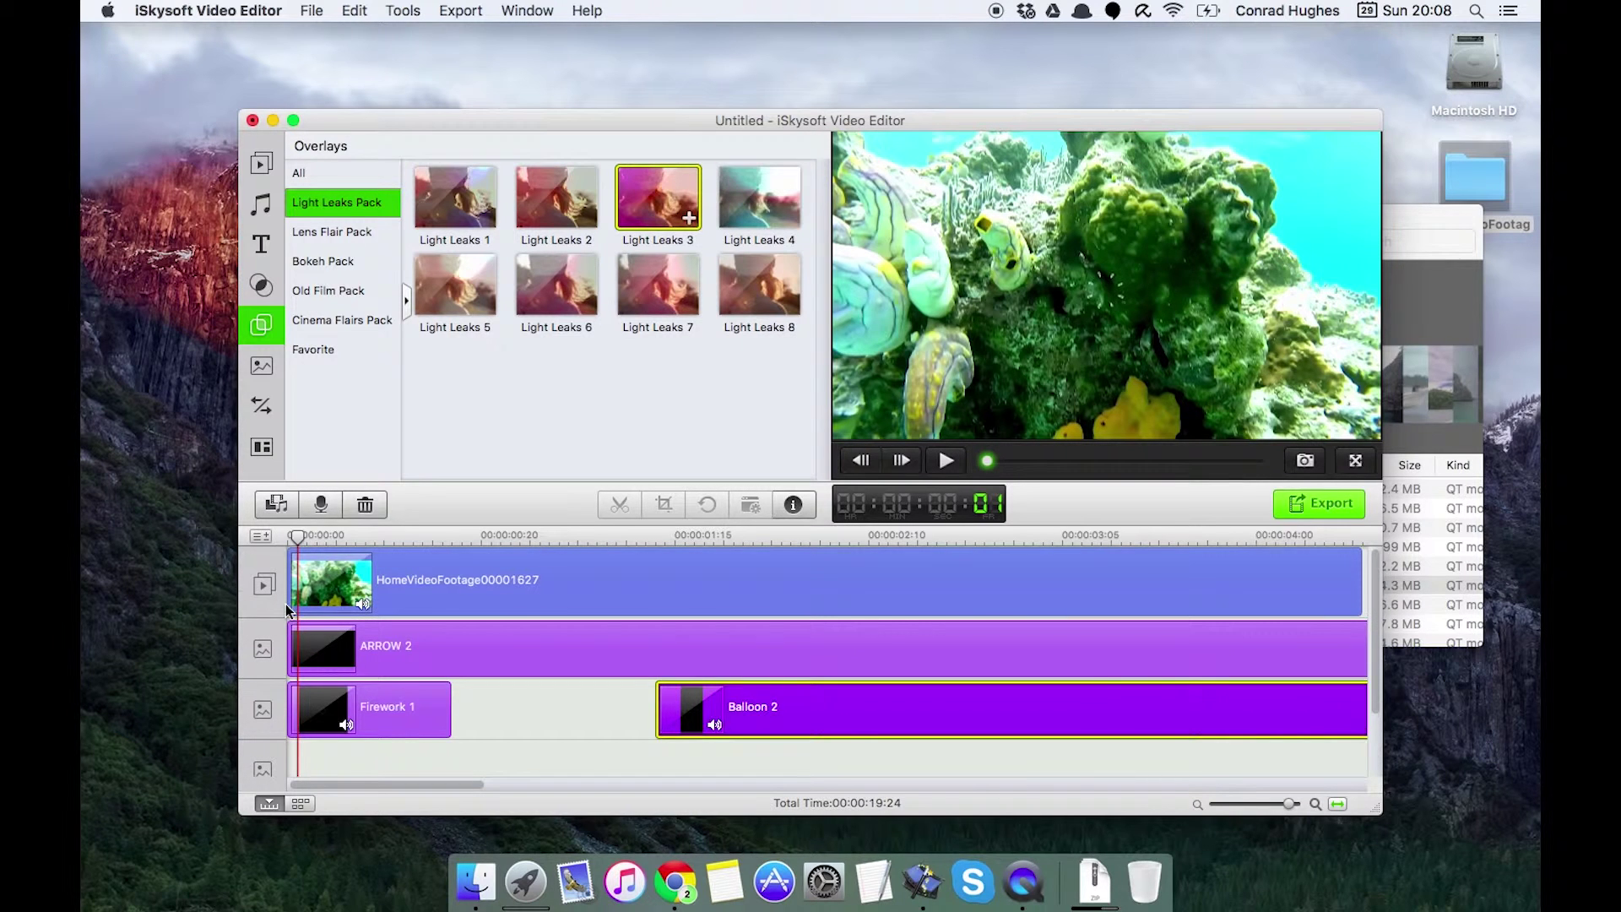
left_click_drag(456, 198, 297, 615)
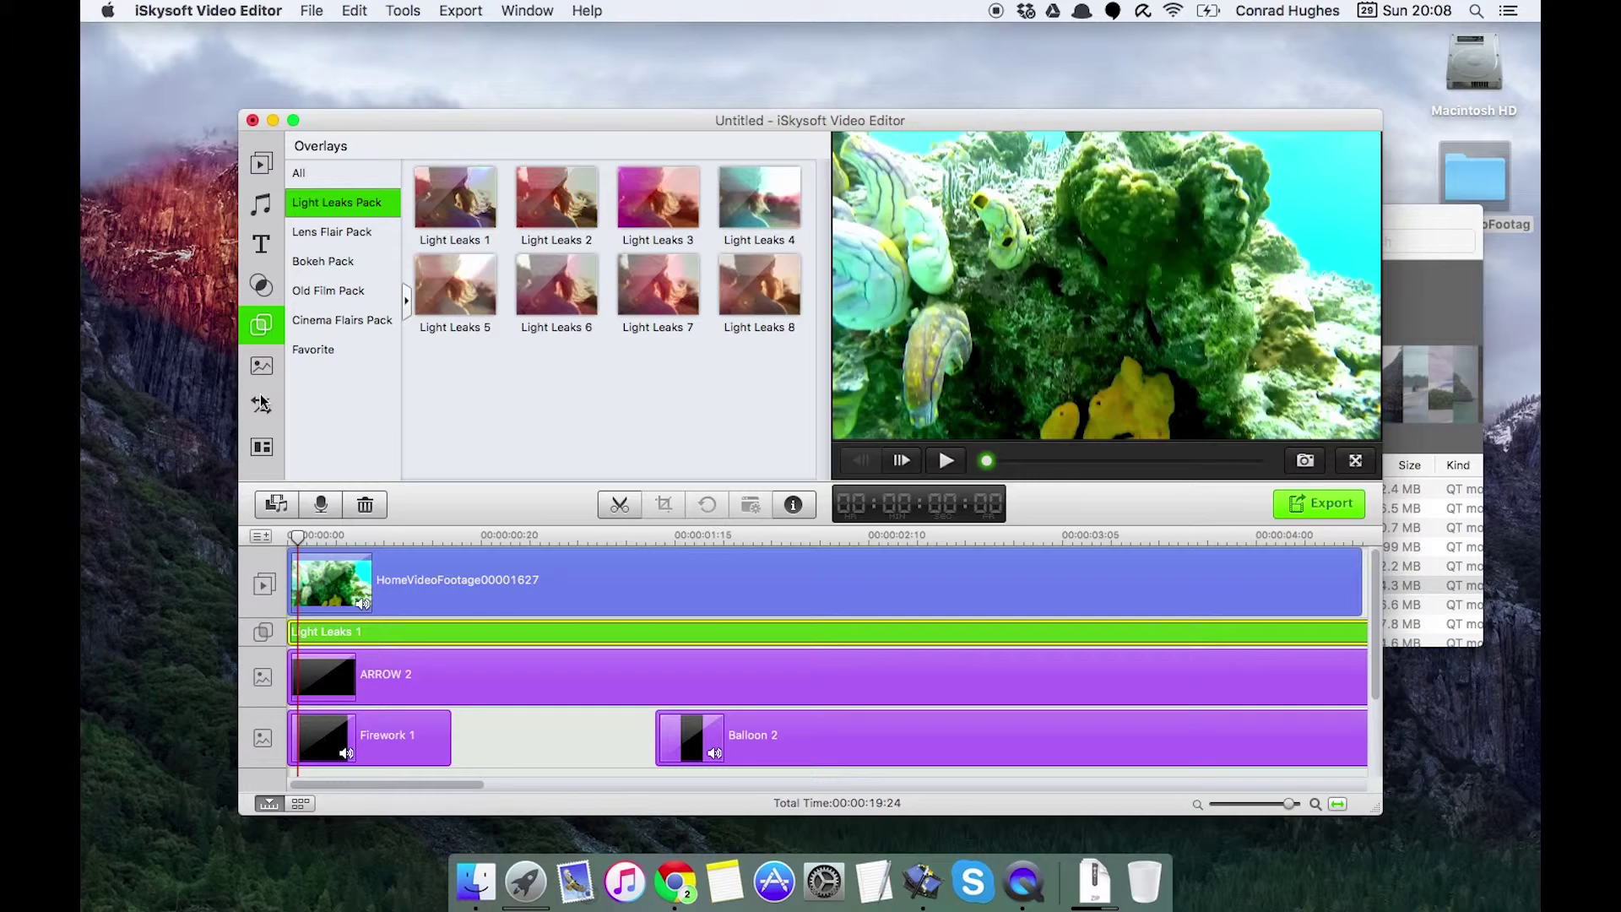
key("space")
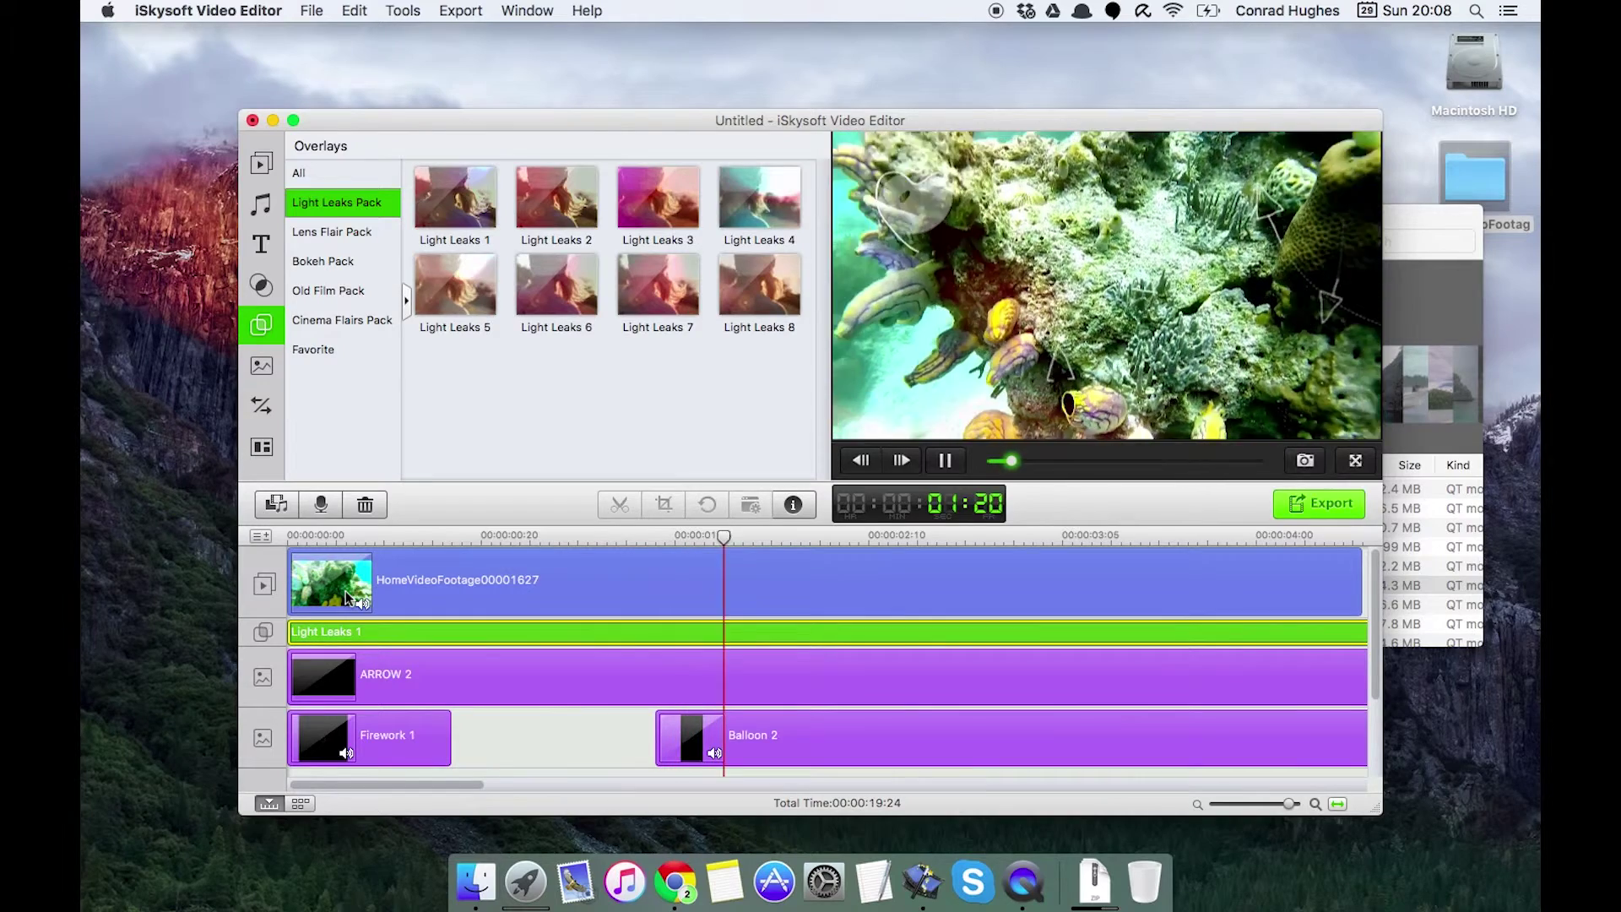
key("space")
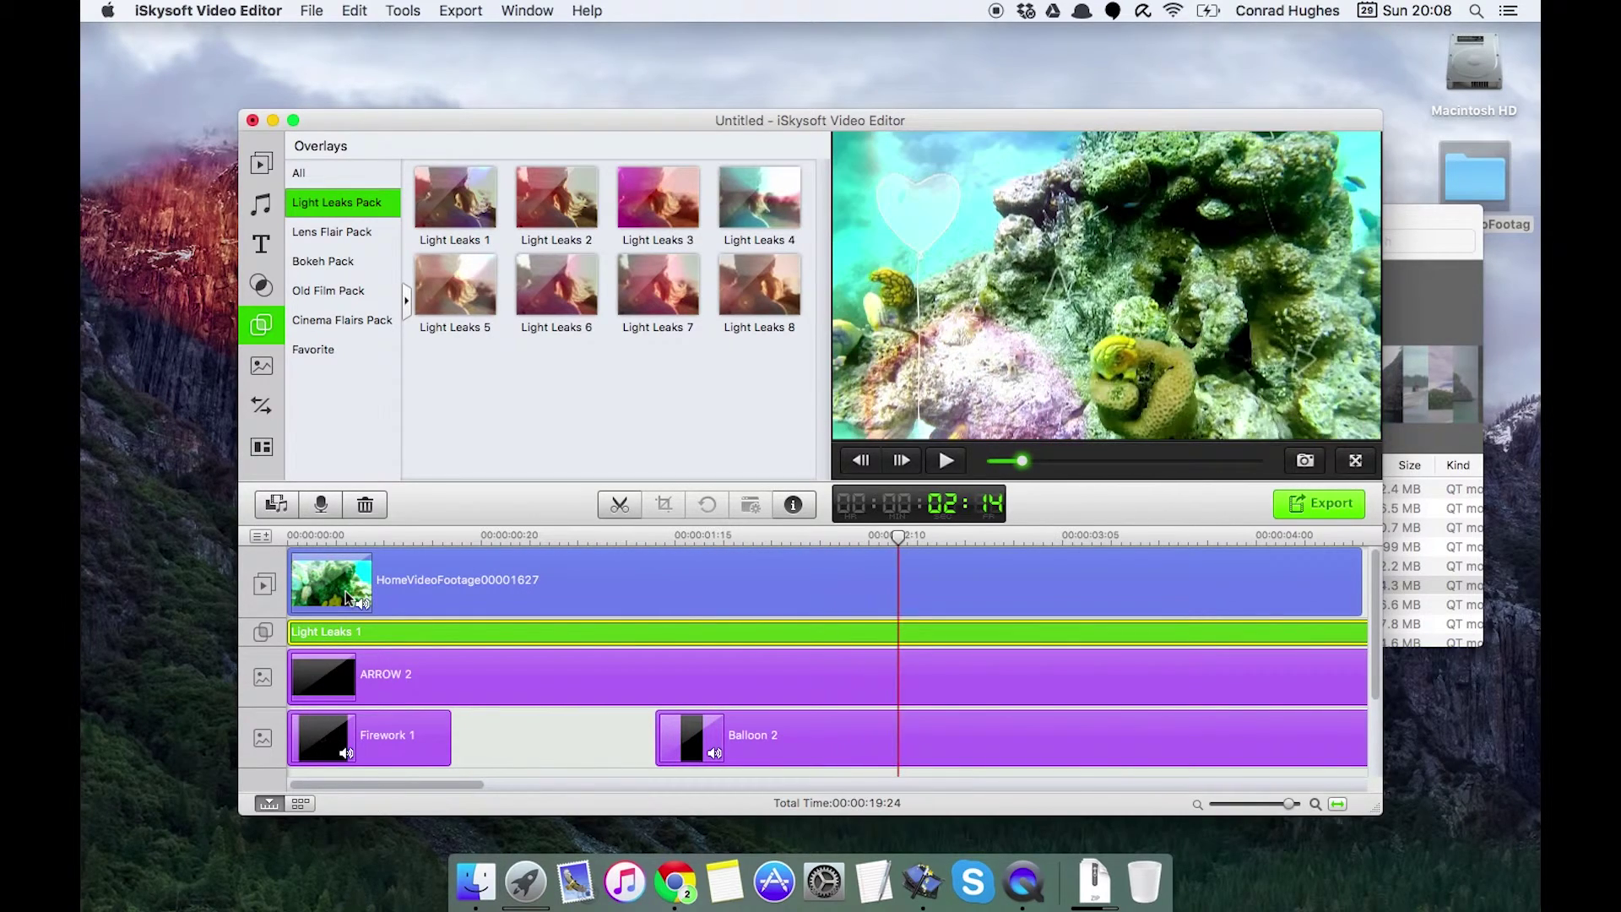
- Drag the Hand Drawn 'Happy Arrows' title onto the text track and preview it
left_click(262, 249)
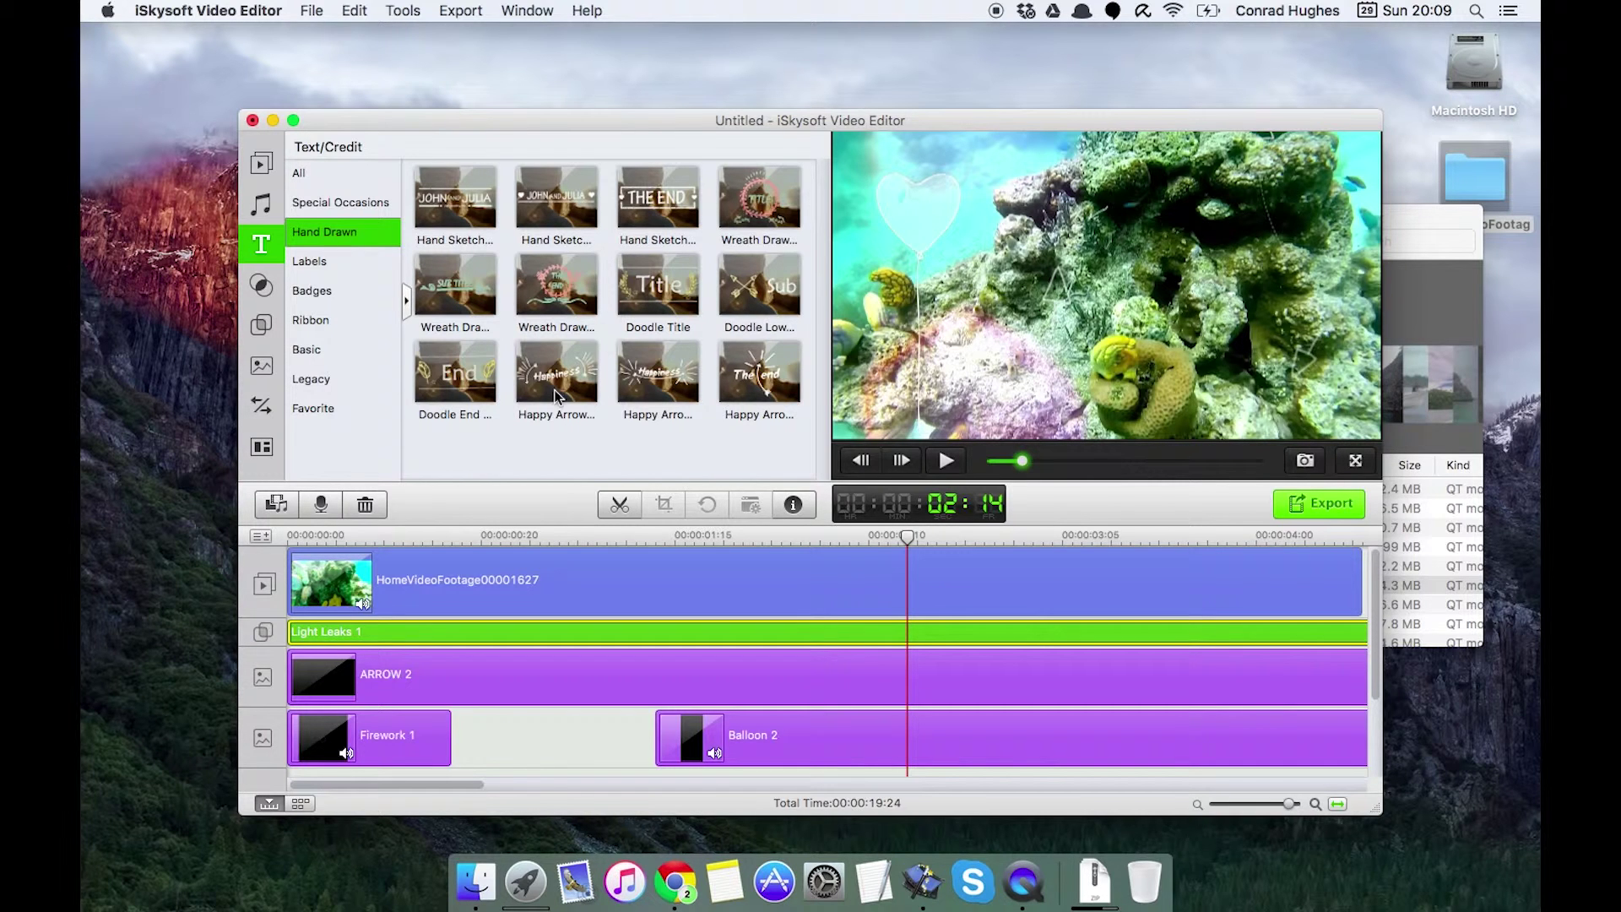
mouse_move(541, 376)
left_mouse_down()
mouse_move(517, 760)
mouse_move(507, 691)
mouse_move(290, 694)
mouse_move(295, 731)
left_mouse_up()
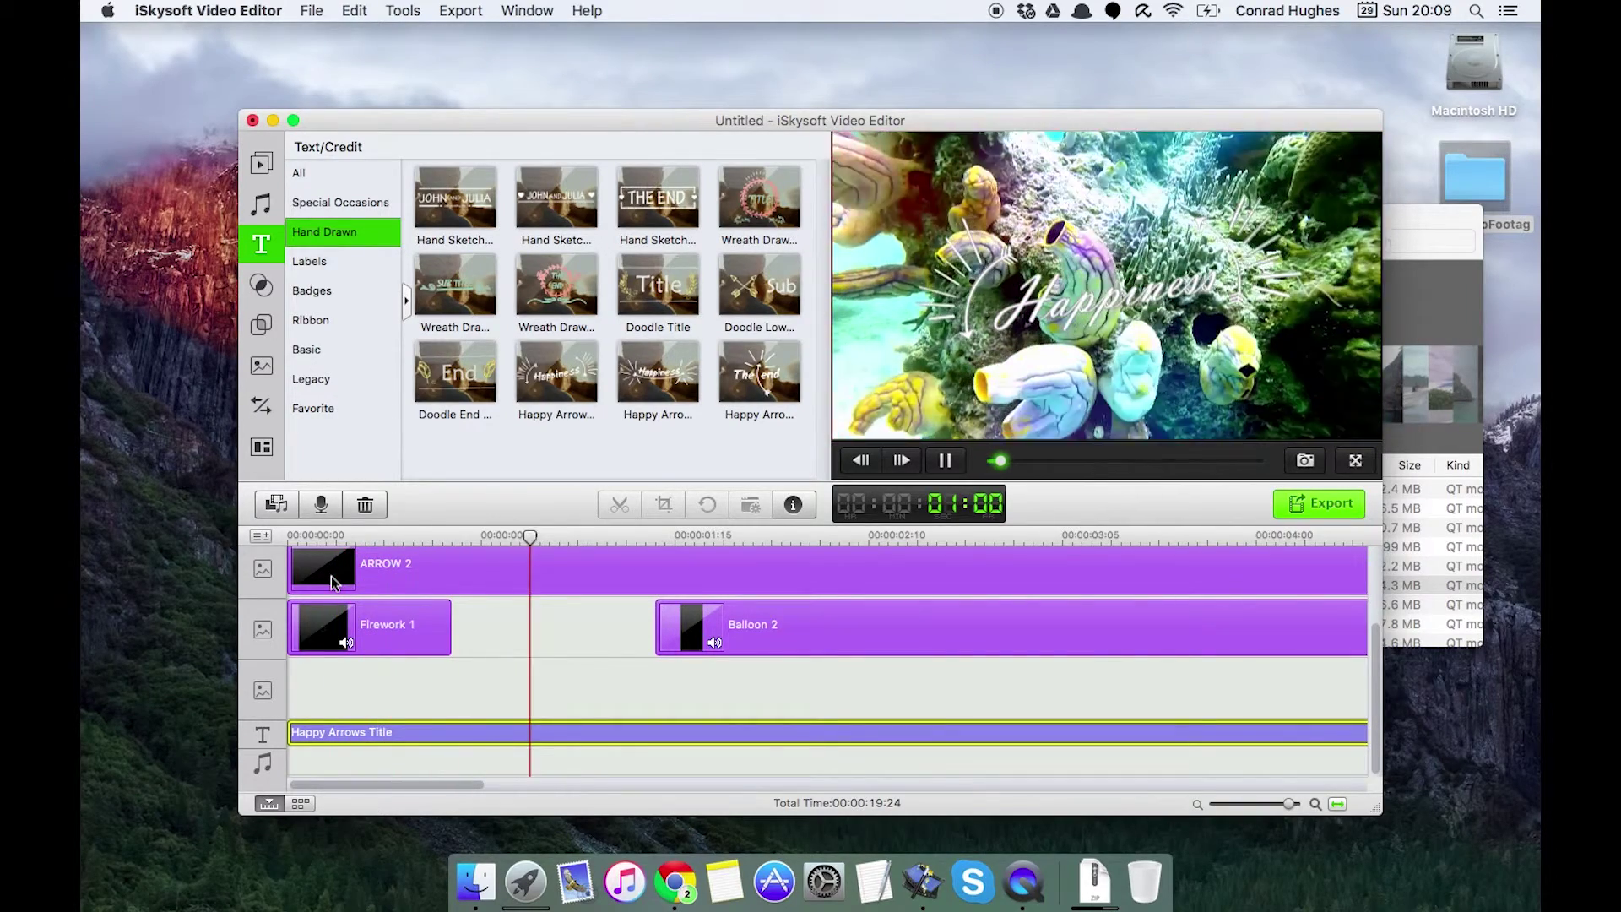
key("space")
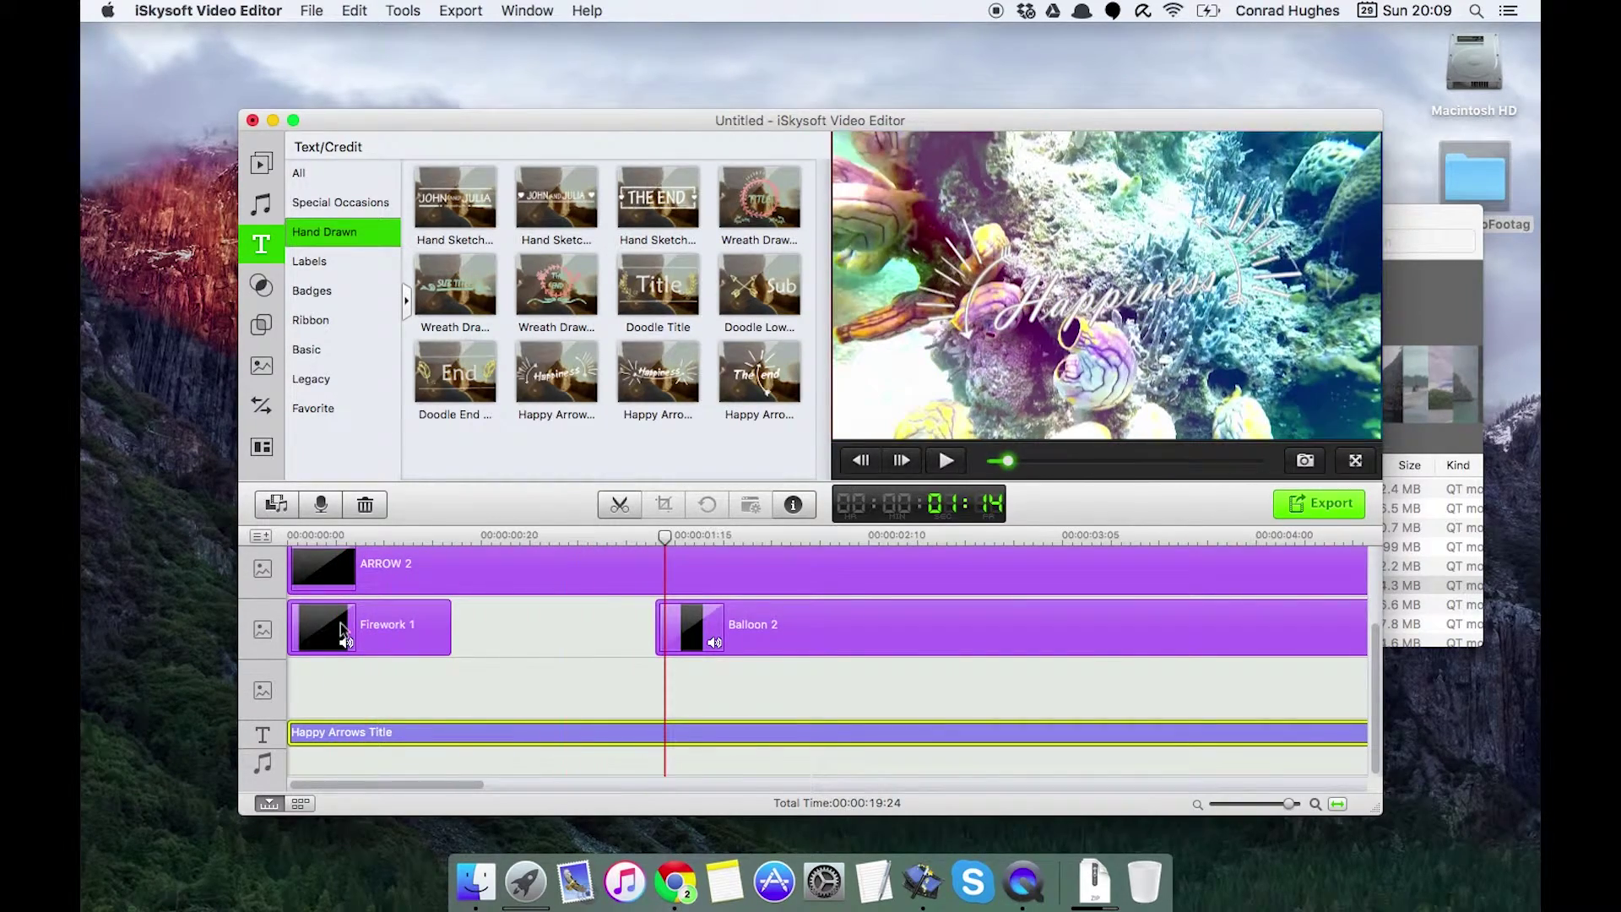
- Rewrite the title text from 'Happiness' to 'Underwater Love' and set its font size to 60
double_click(424, 735)
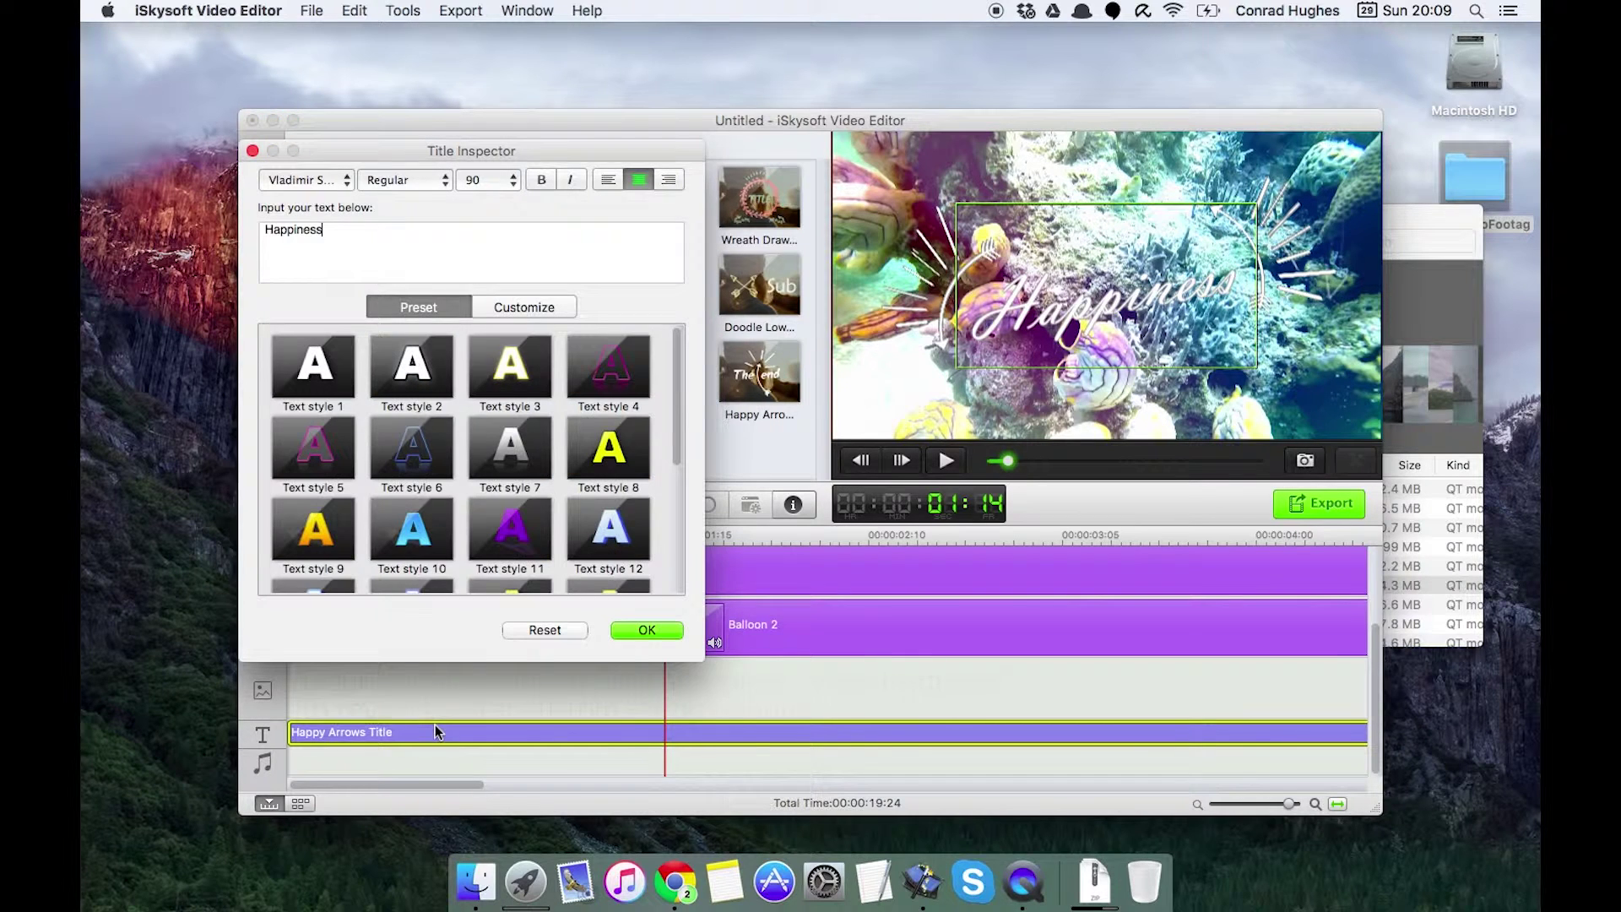
key("super+a")
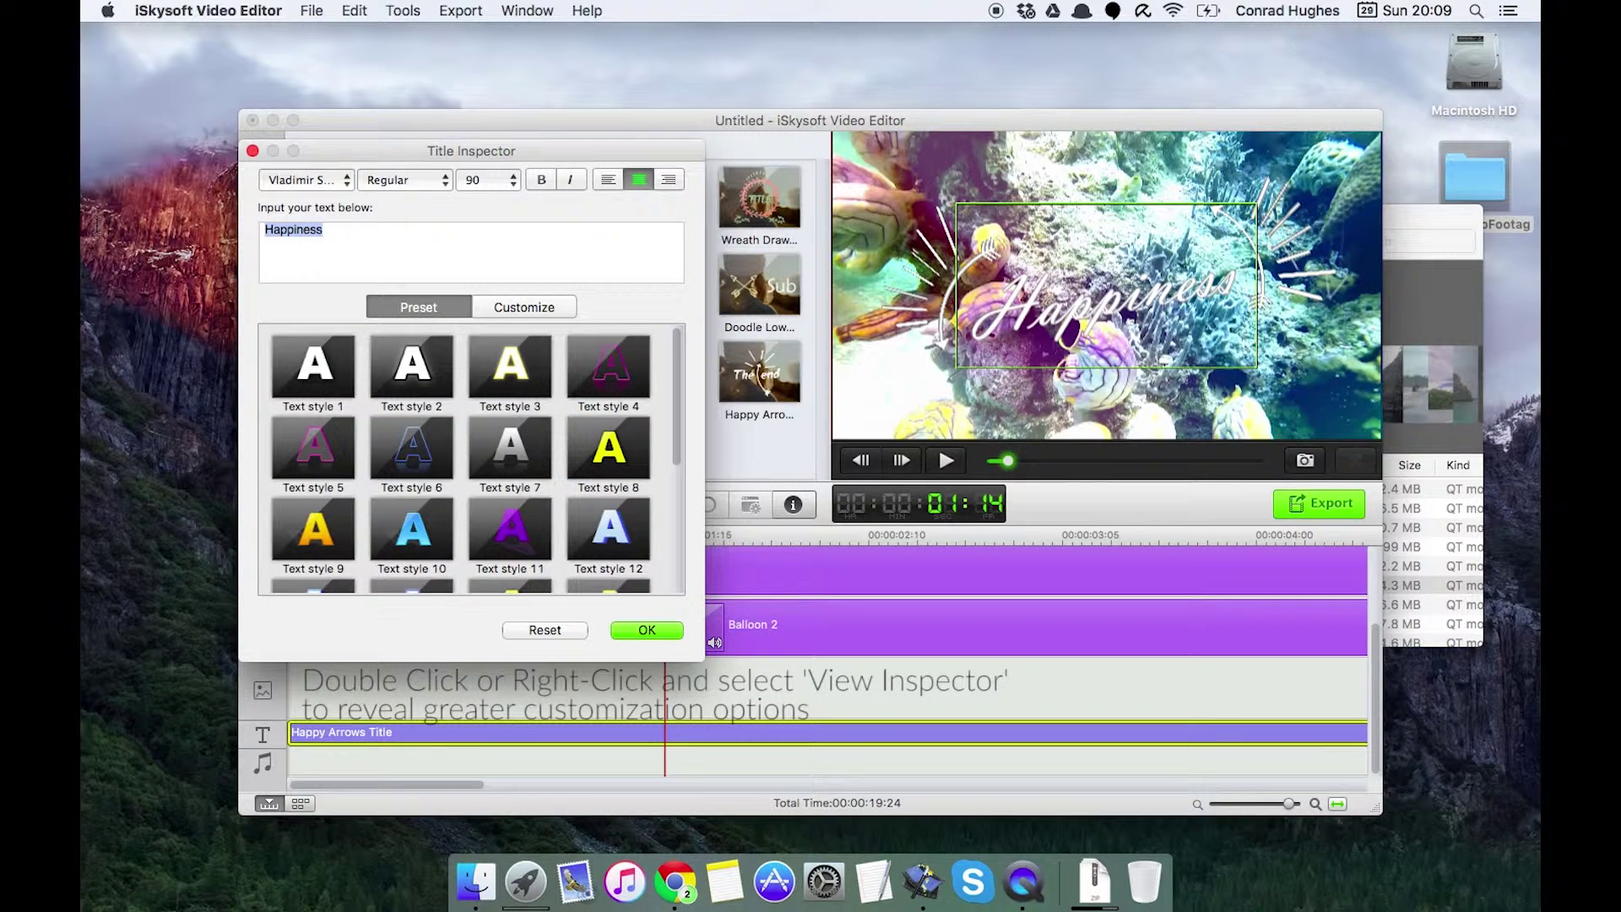
type("Under")
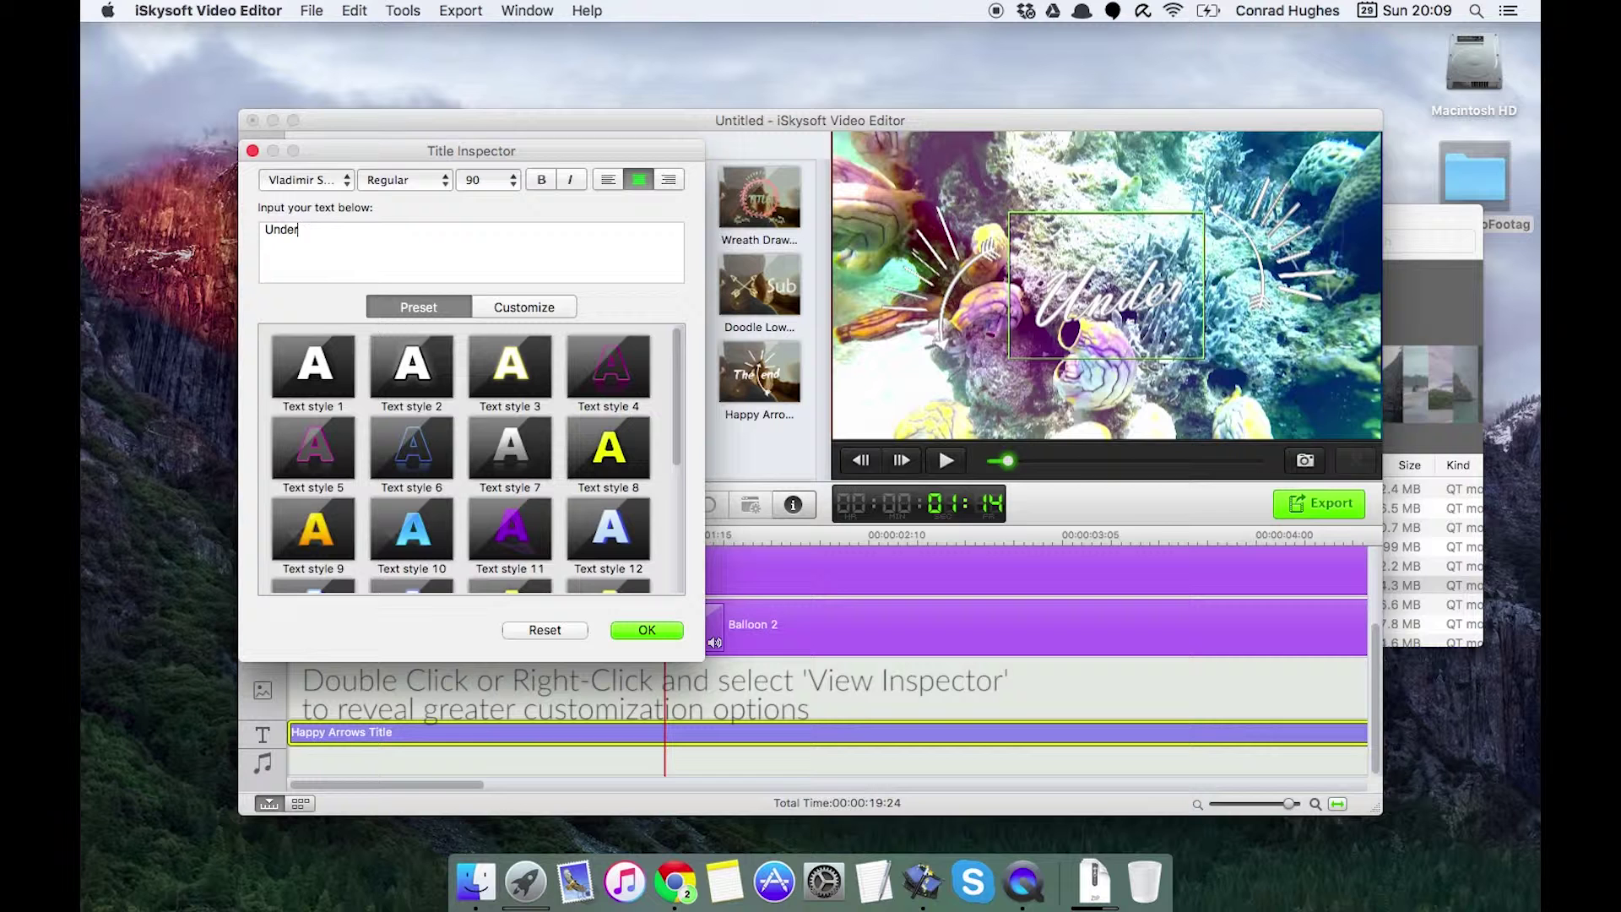
type("water")
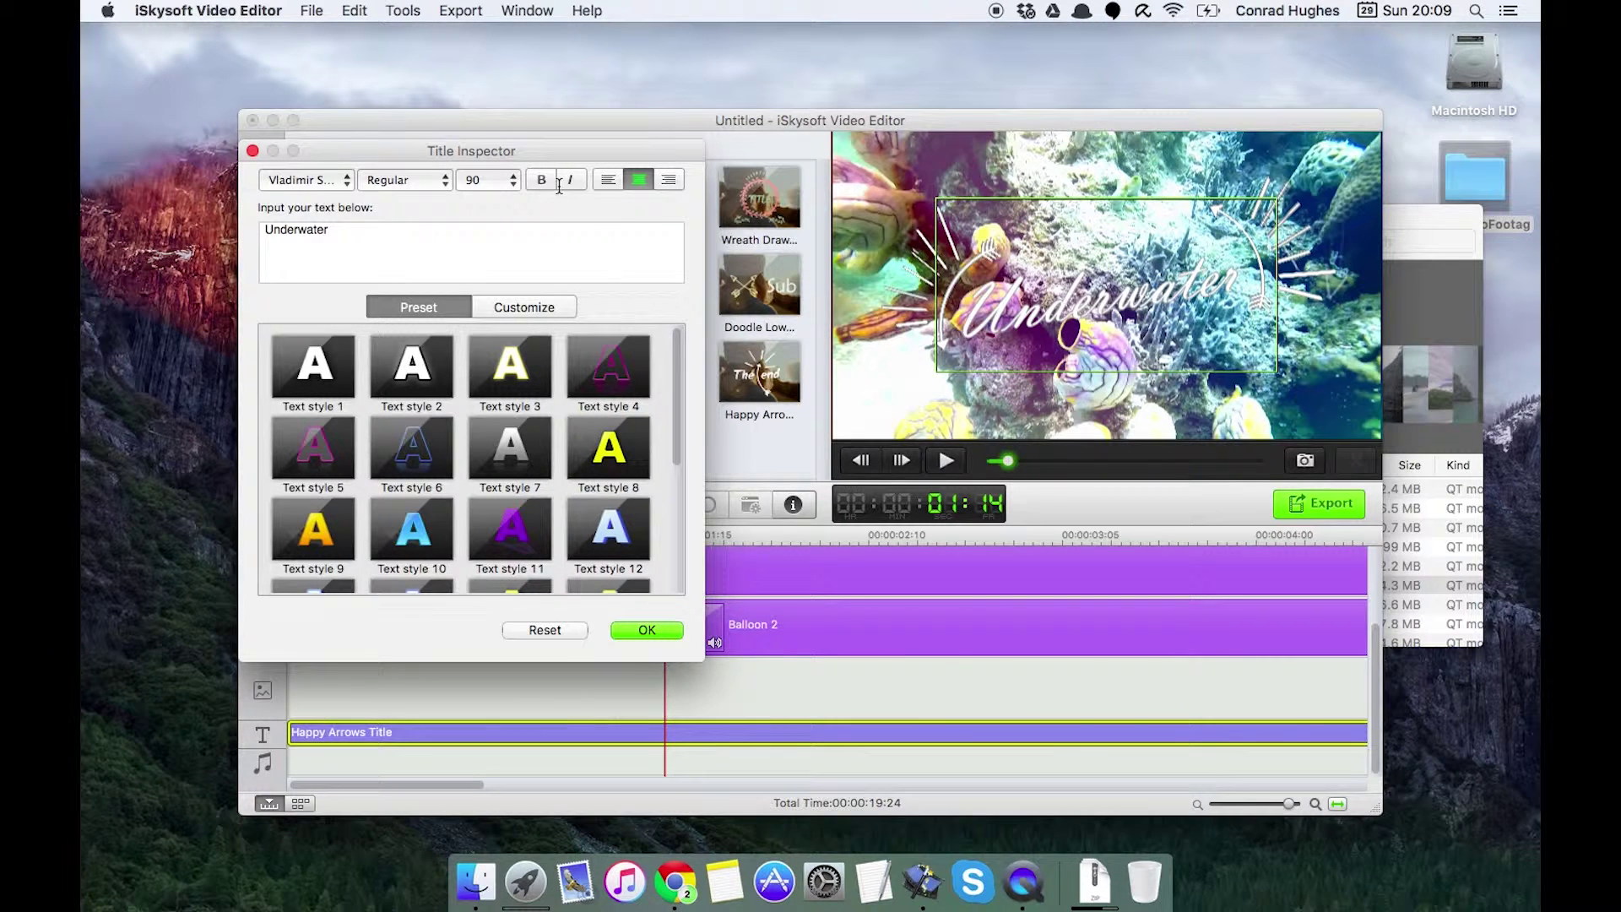
left_click(514, 182)
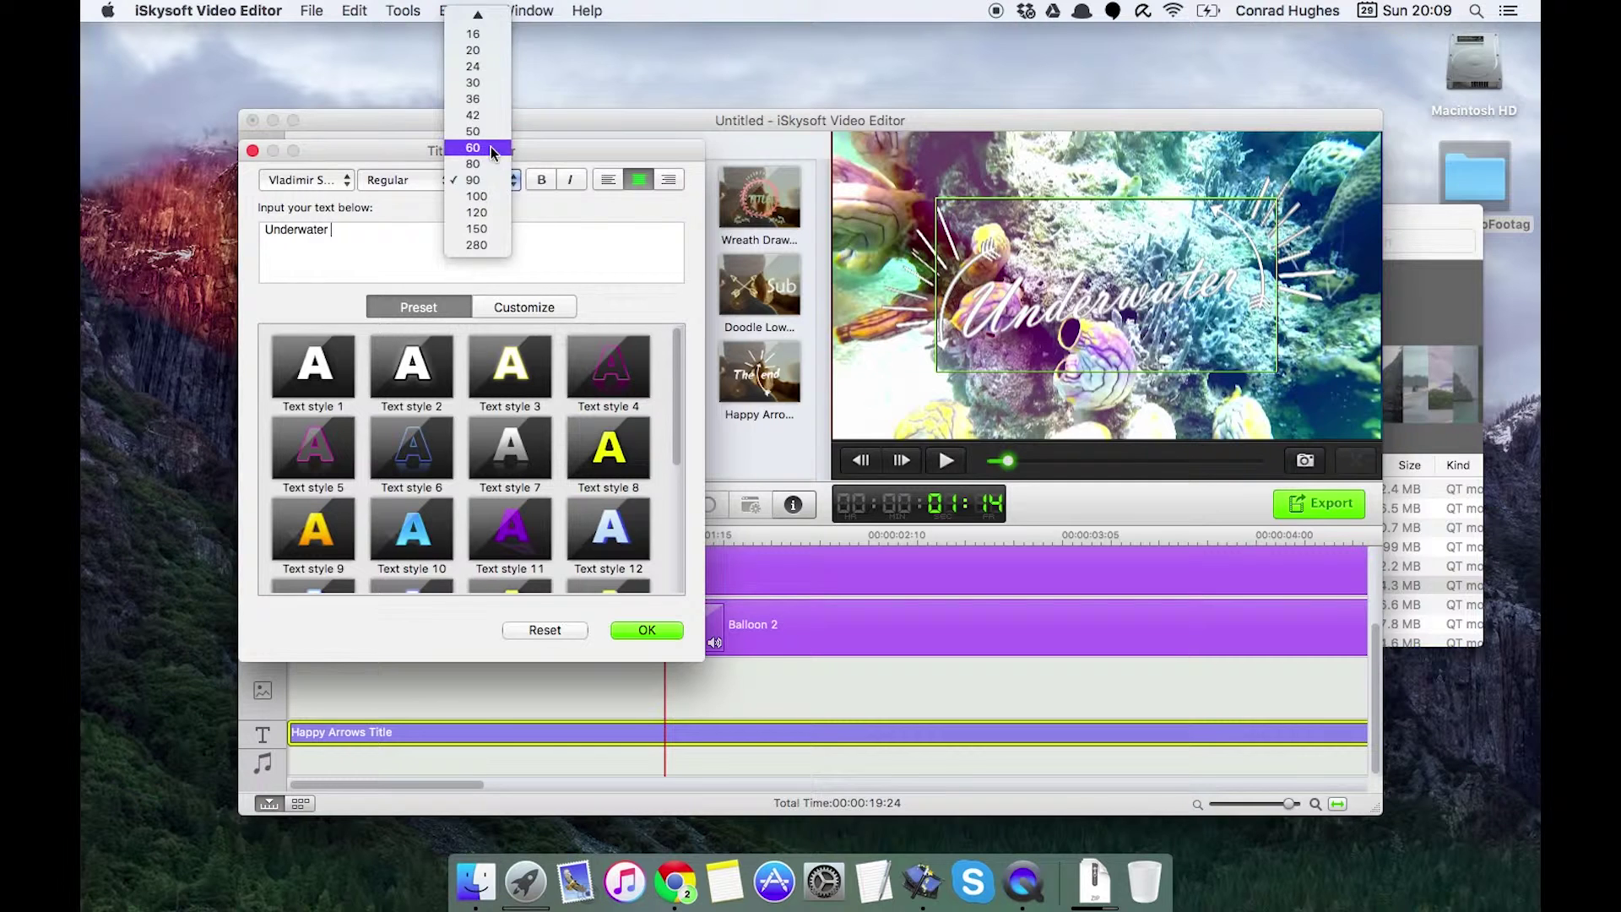
left_click(497, 179)
type("Love")
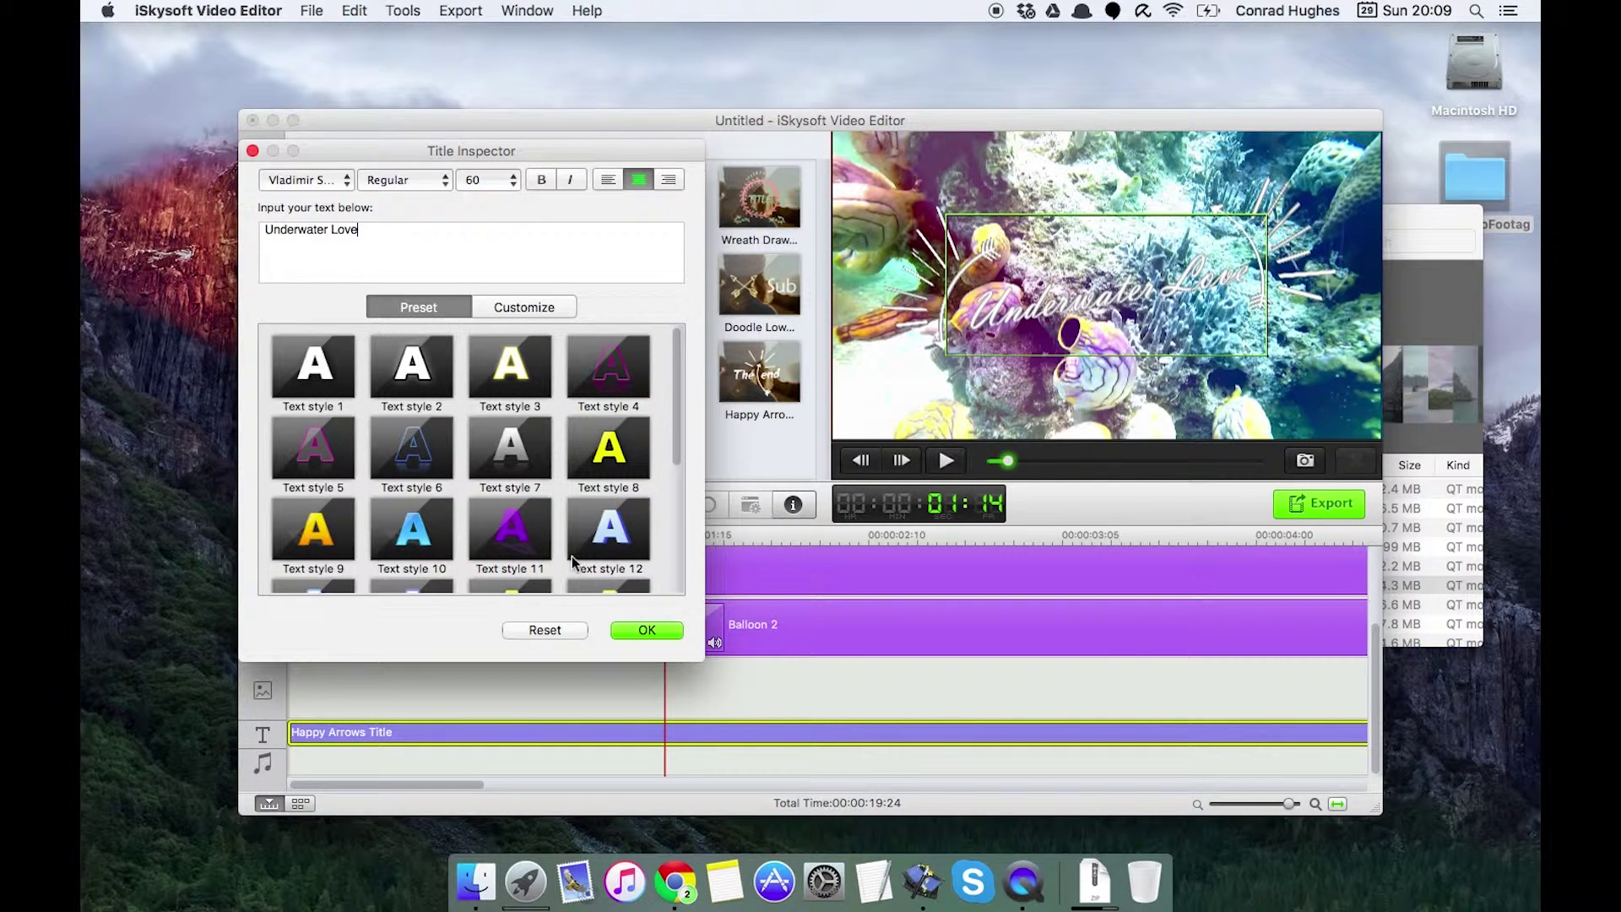
left_click(642, 631)
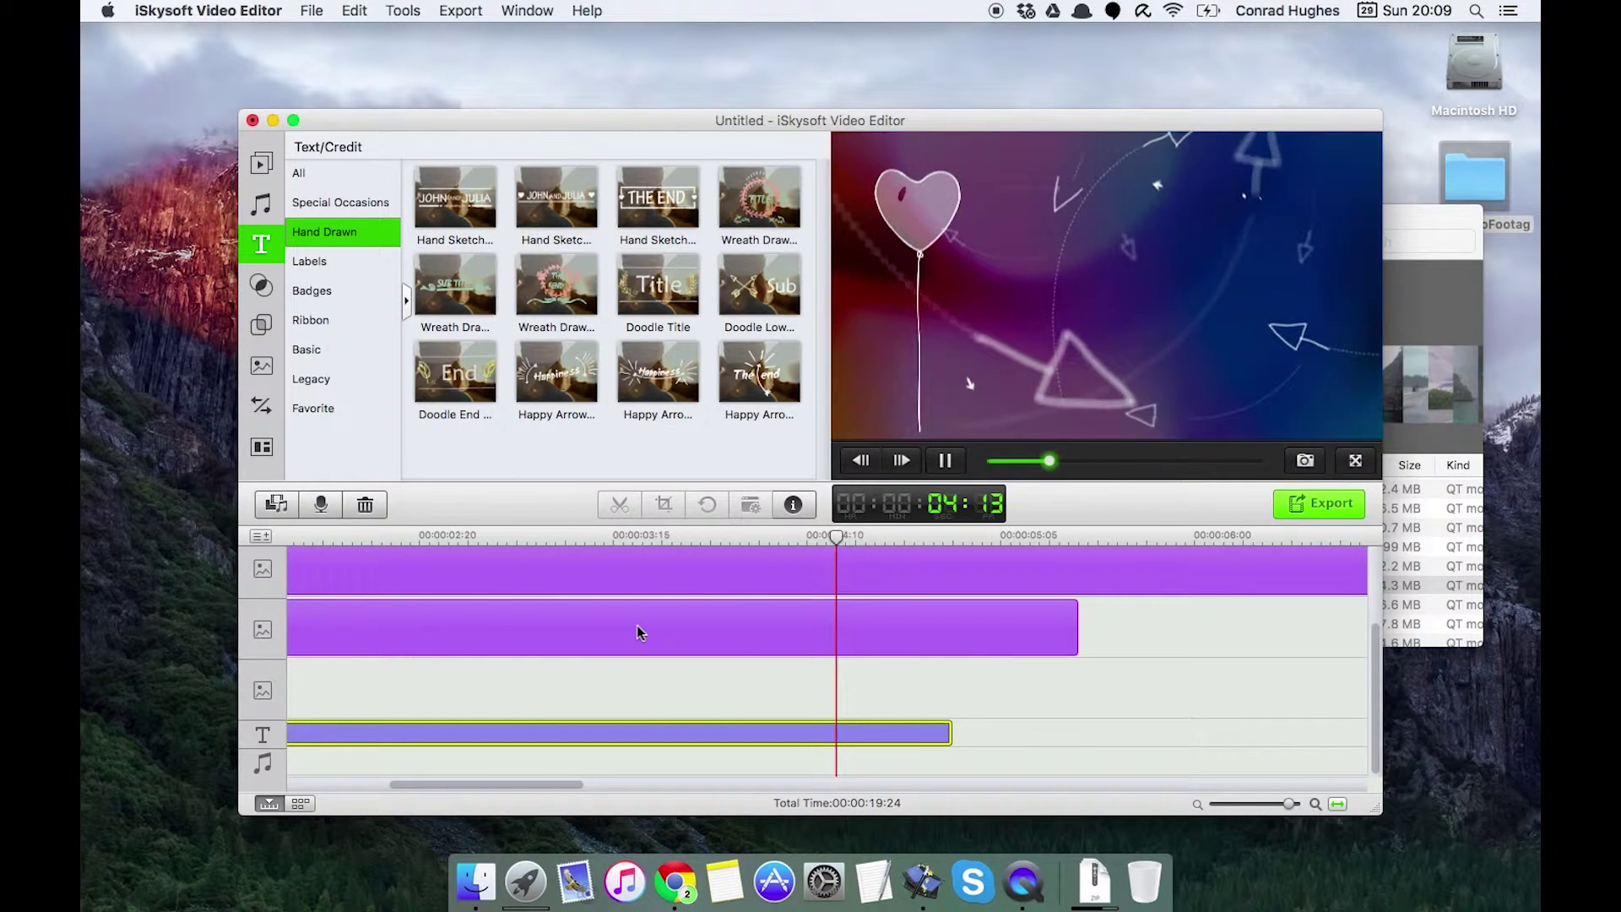
- Preview the project's ending, then return to just before the underwater footage ends
key("space")
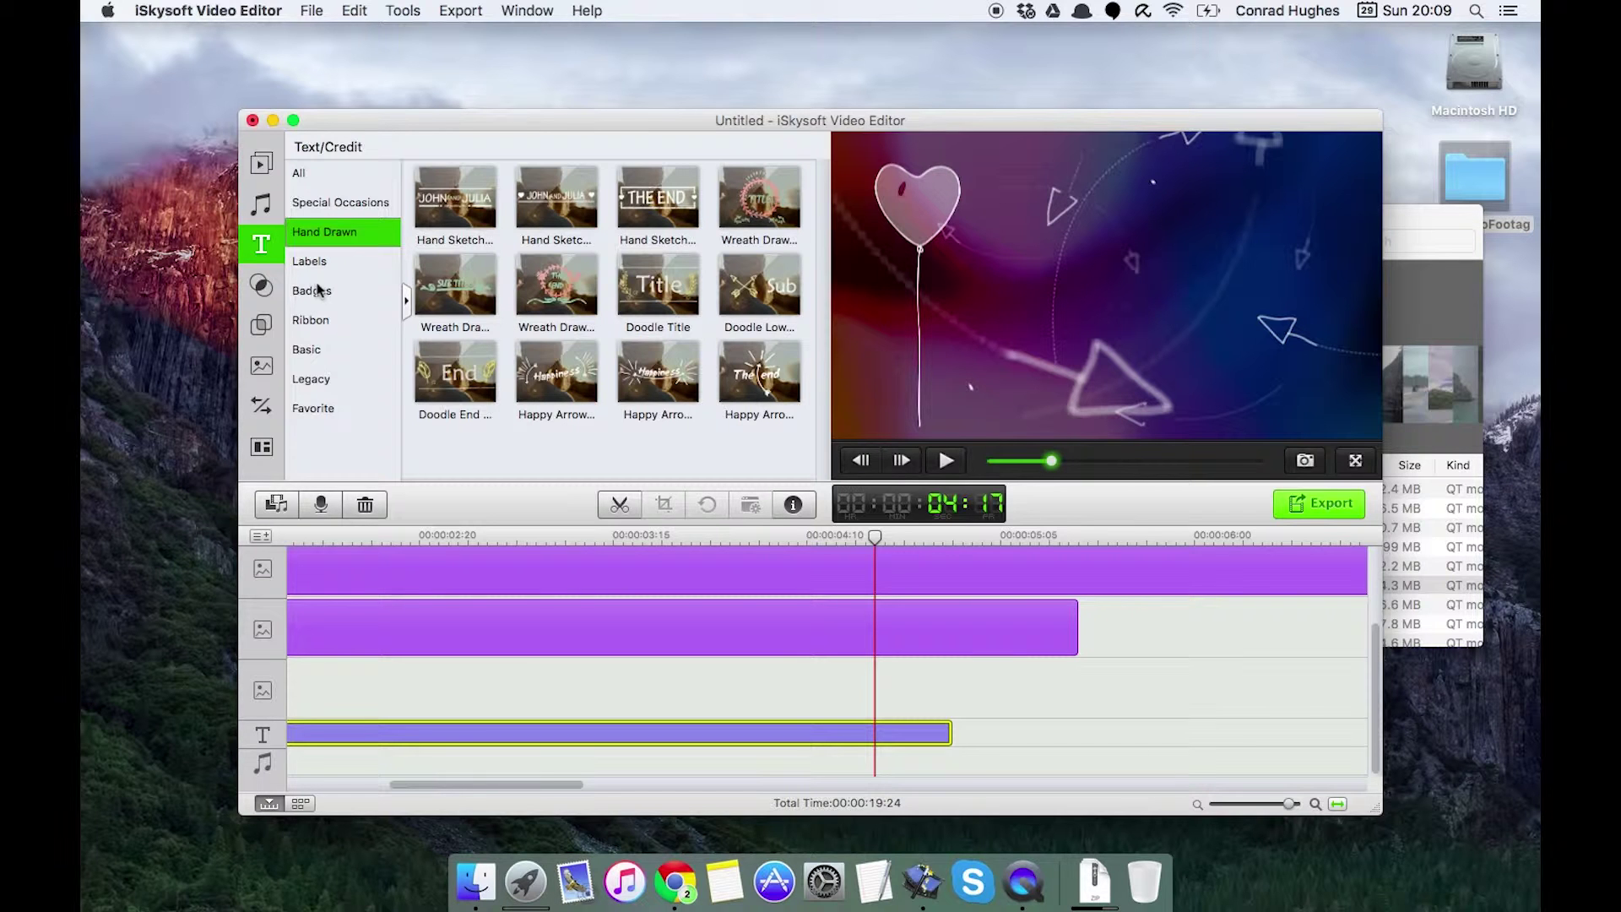
left_click(259, 328)
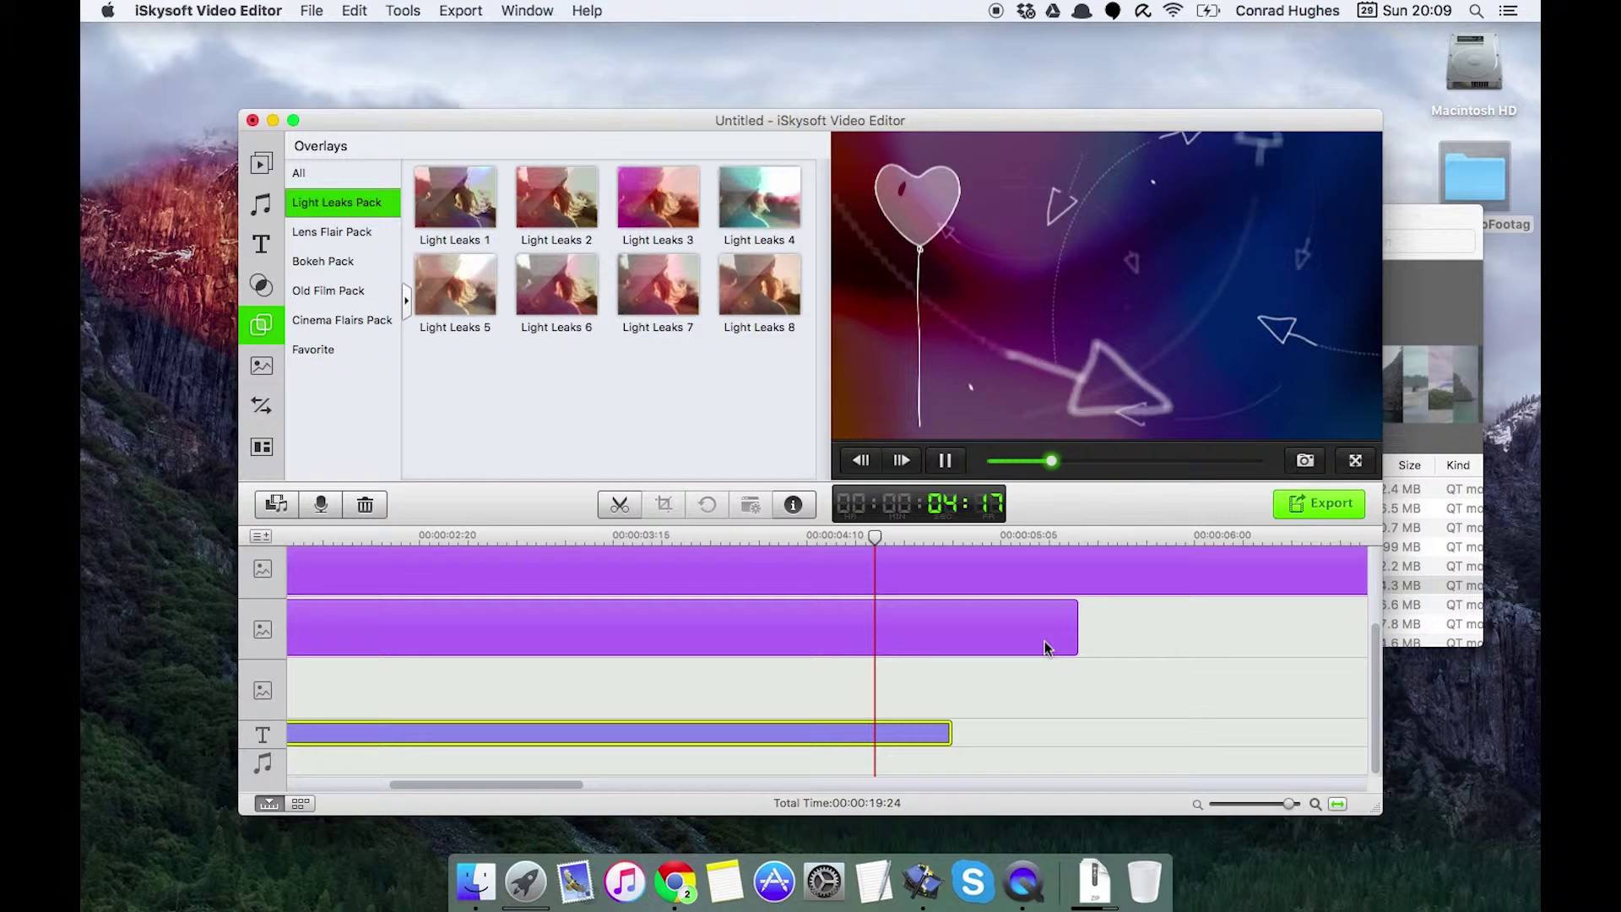
key("space")
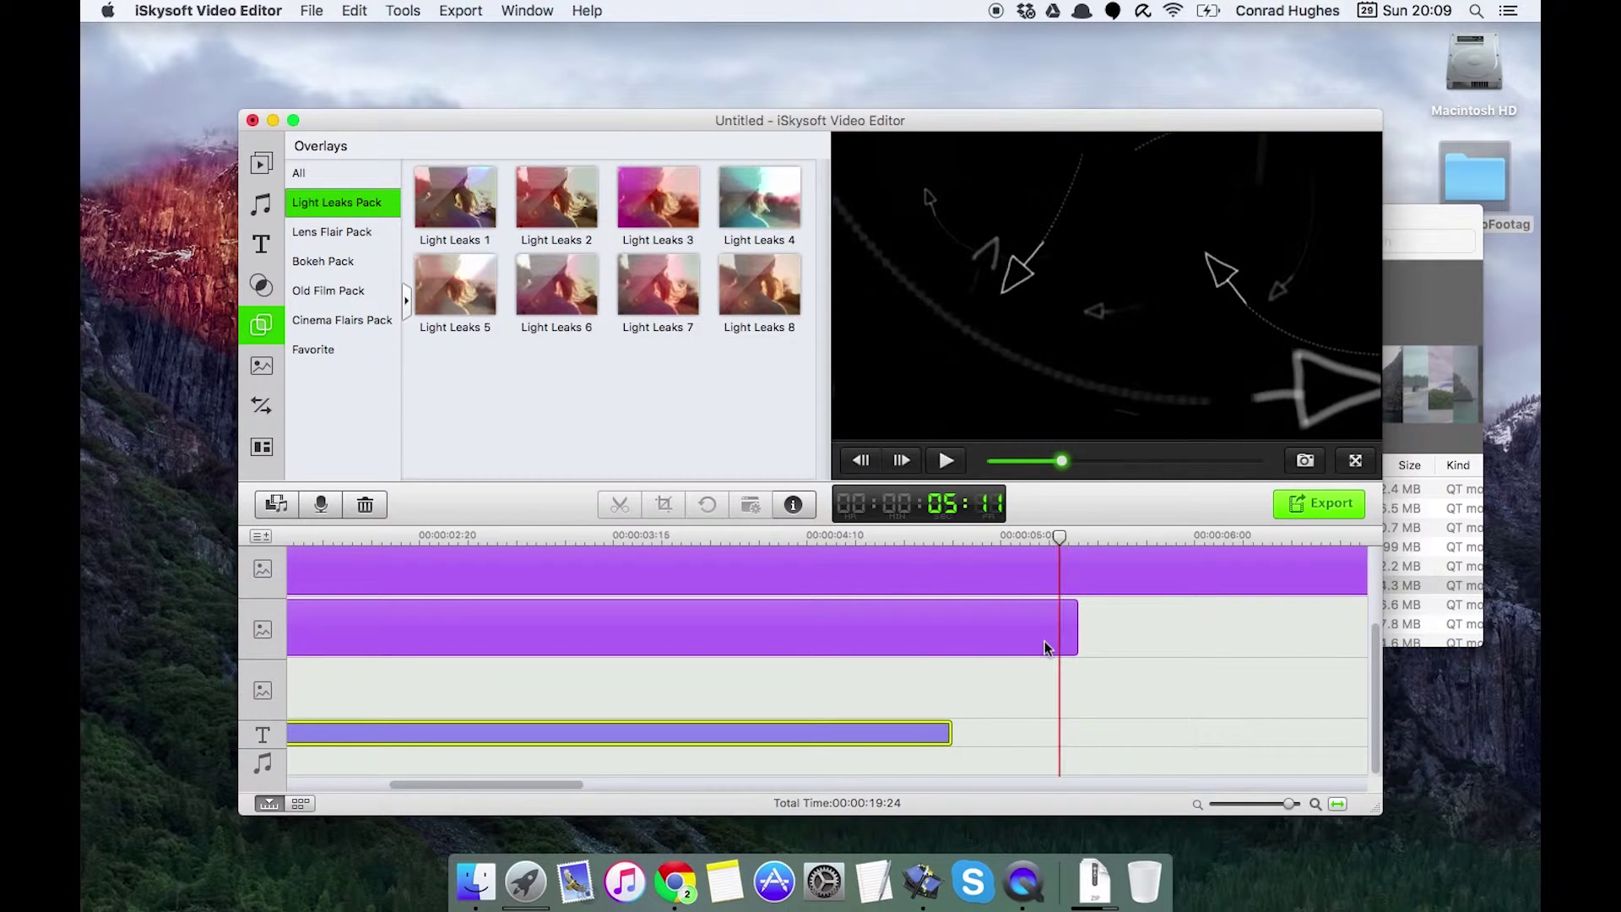
left_click(757, 539)
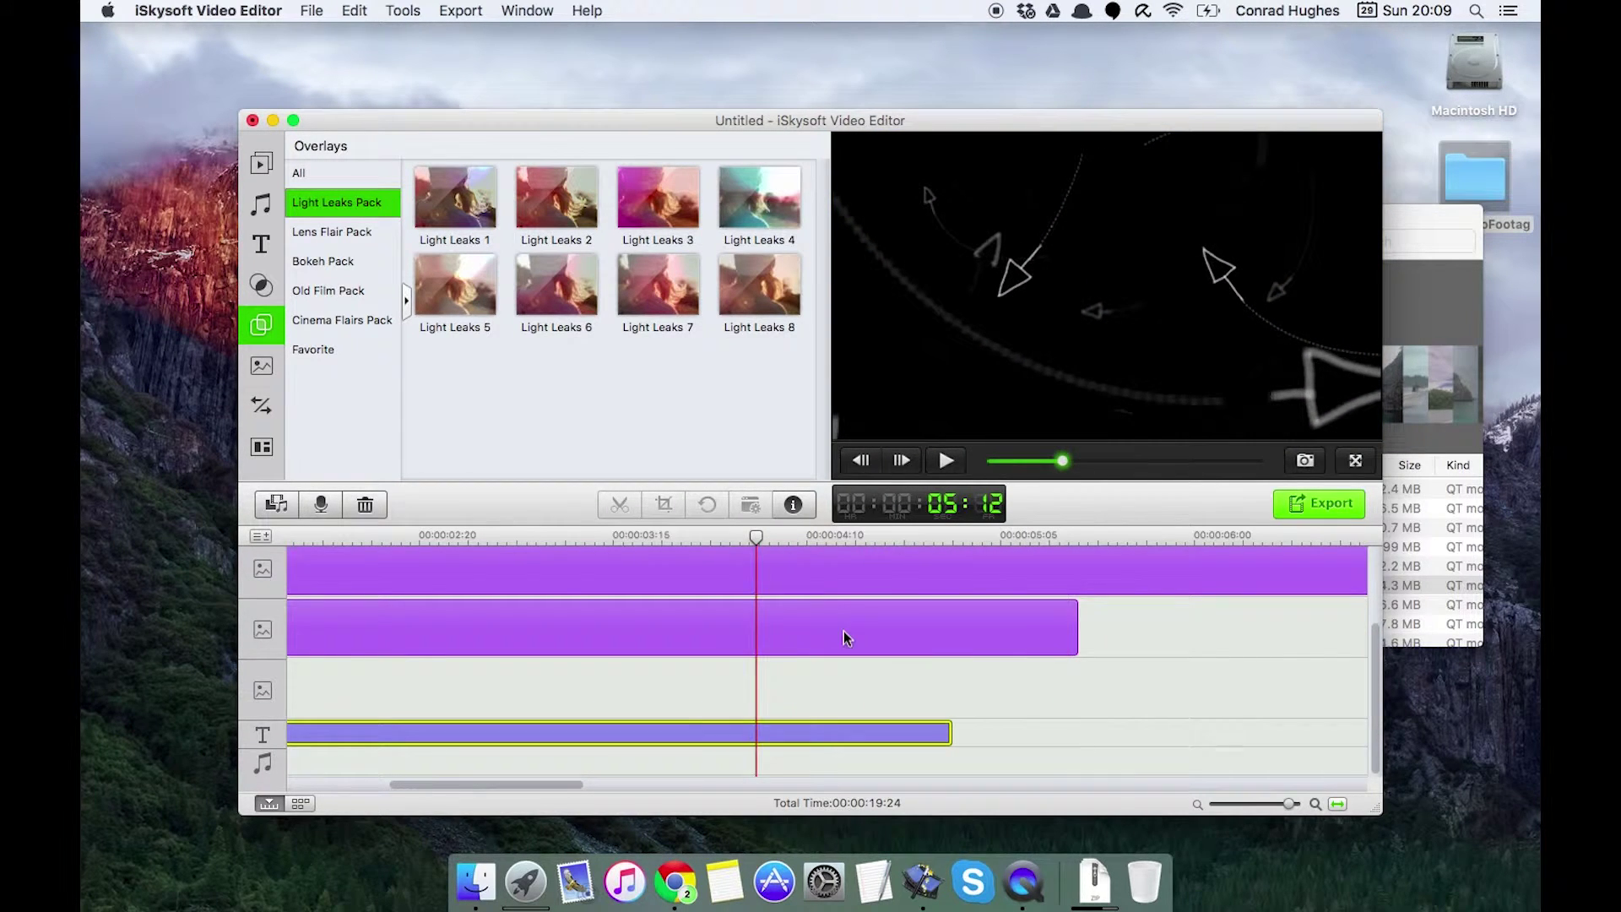
scroll(844, 638, "up", 3)
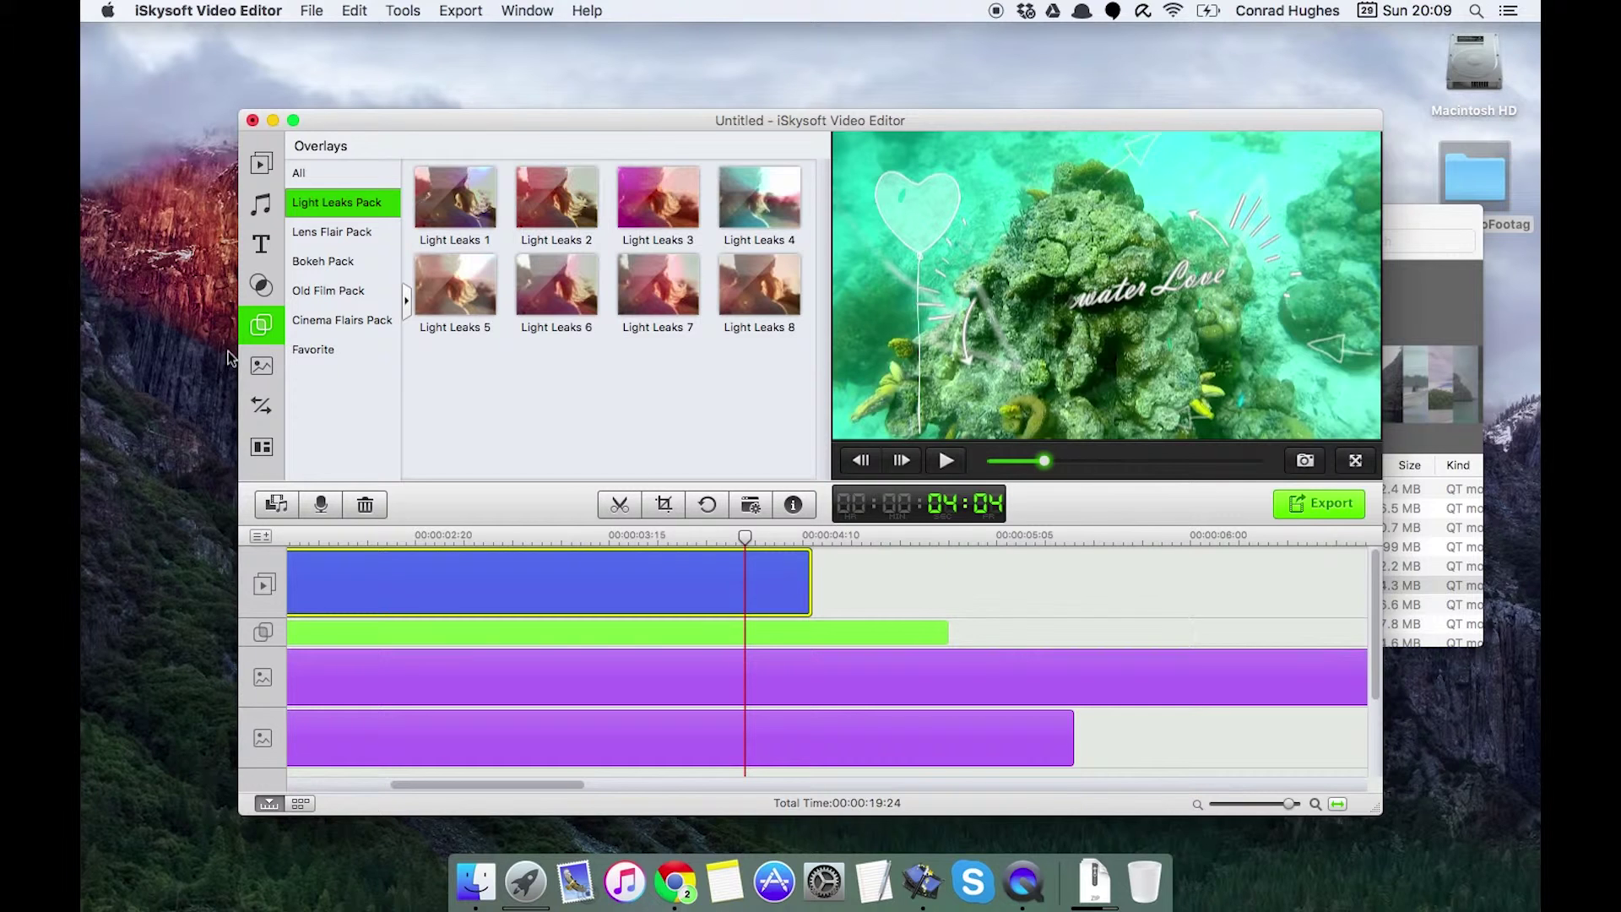
- Place a transition at the underwater clip's end, shorten it to the final moments, and preview
left_click(259, 412)
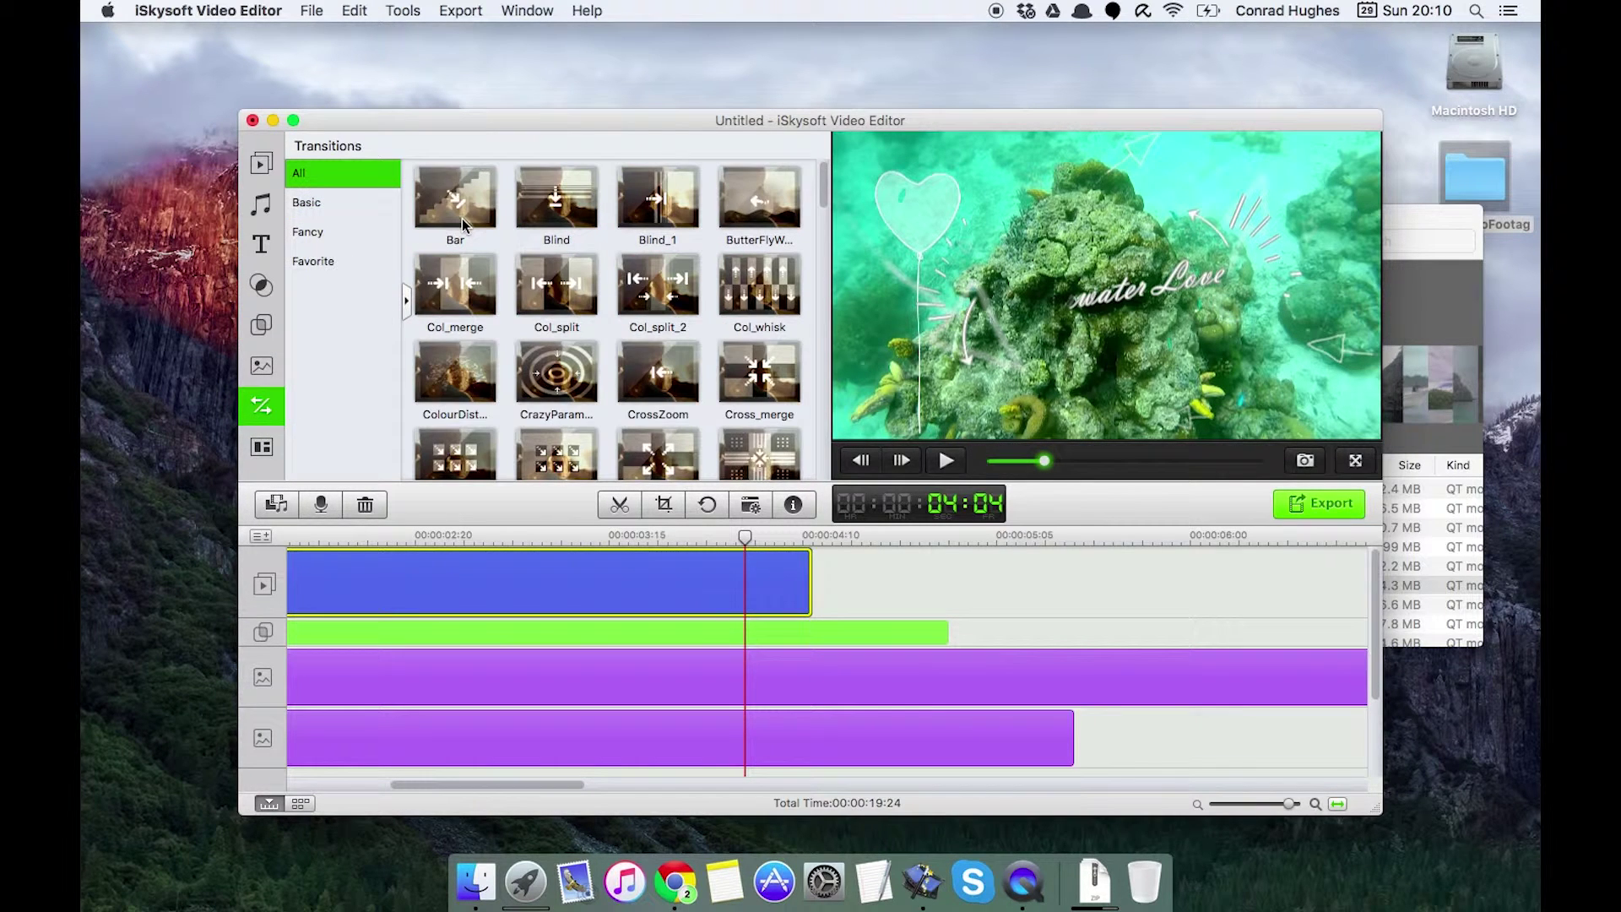
left_click(797, 573)
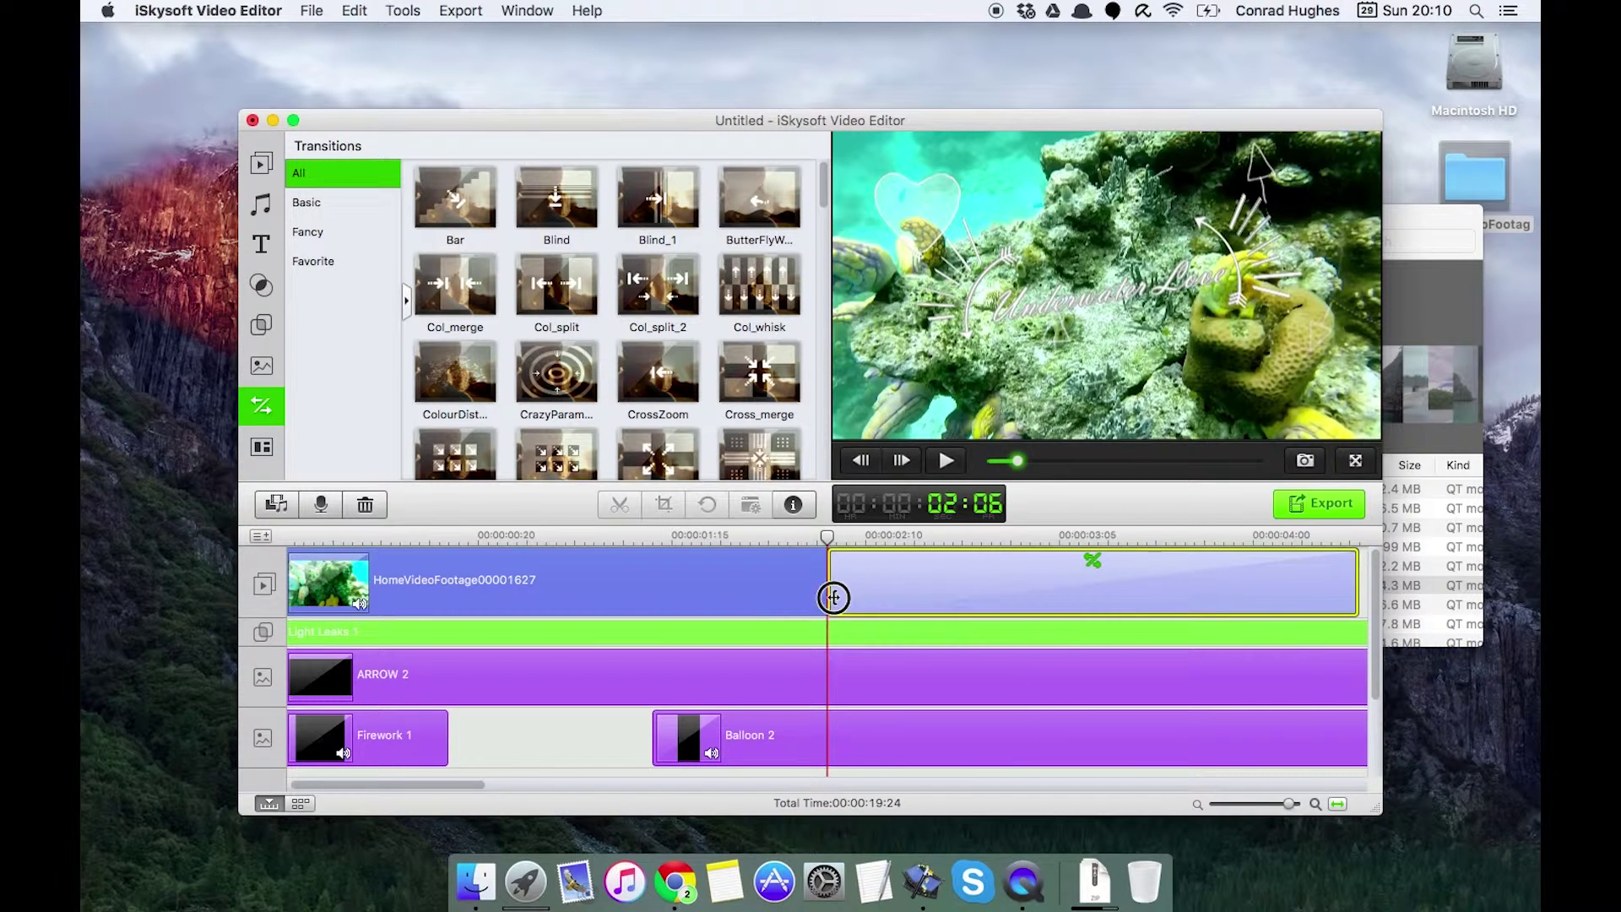
left_click_drag(832, 594, 1275, 601)
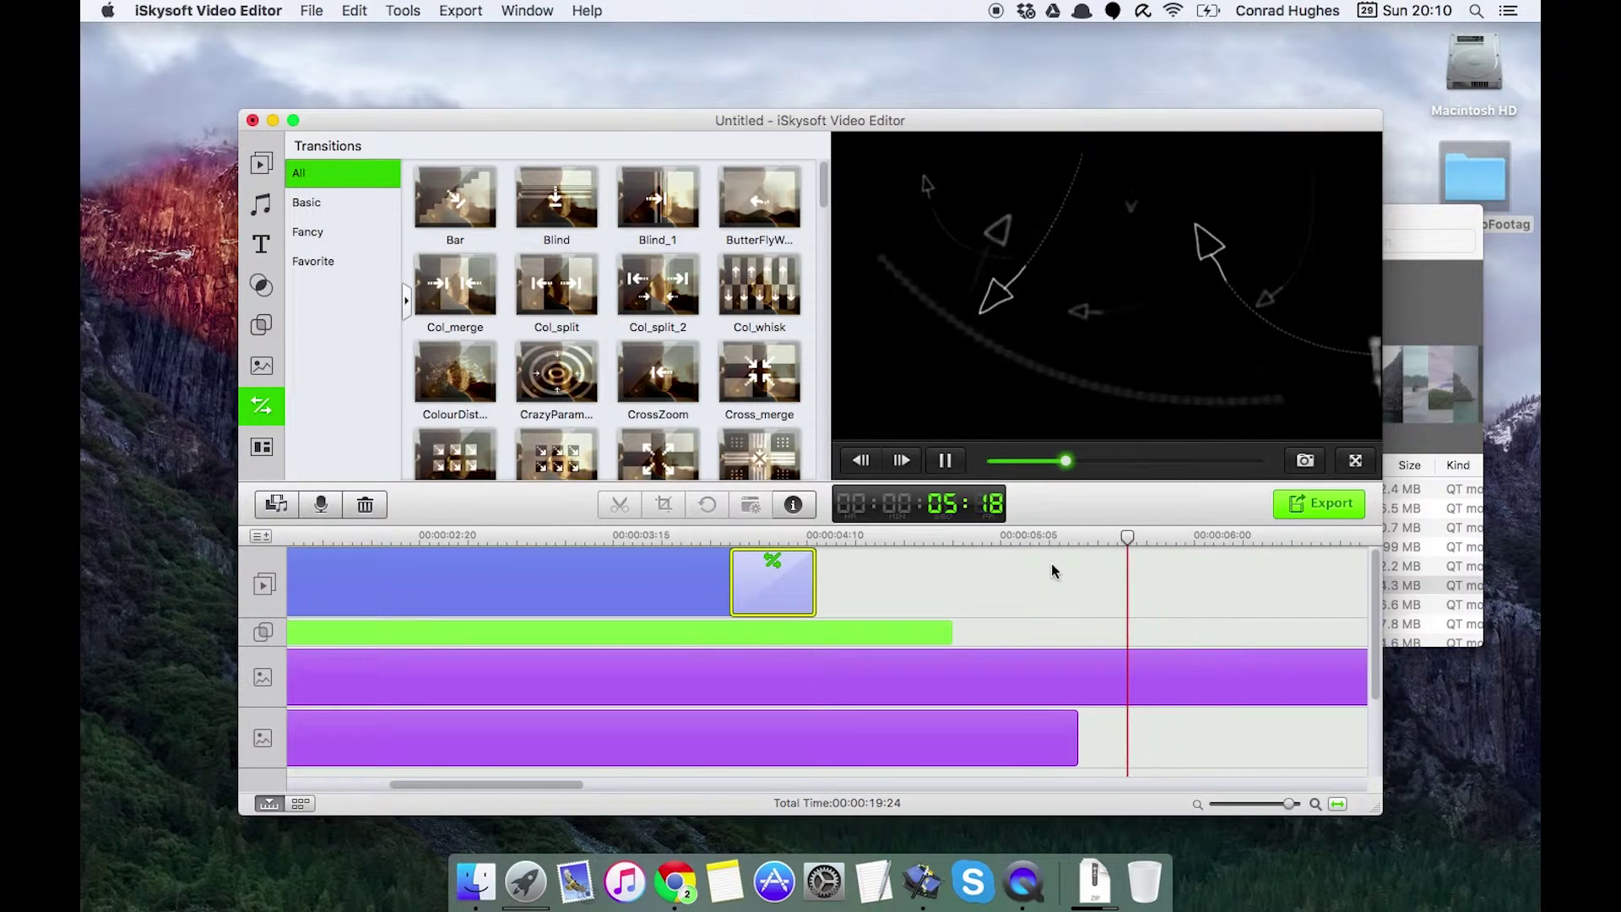
key("space")
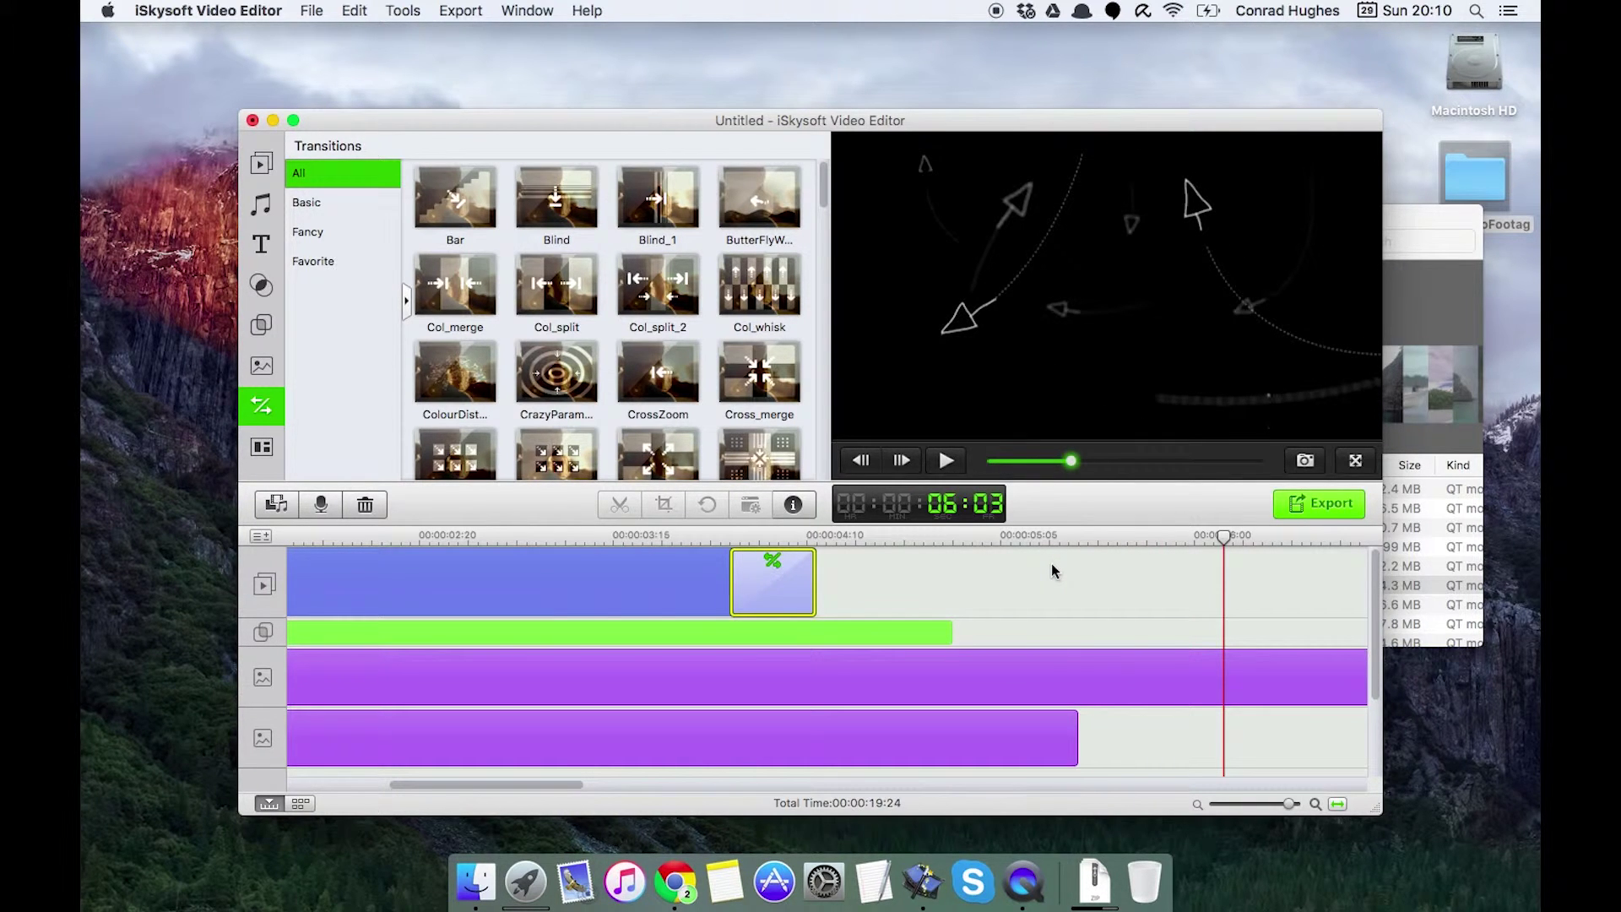
left_click(396, 541)
left_click_drag(448, 784, 253, 788)
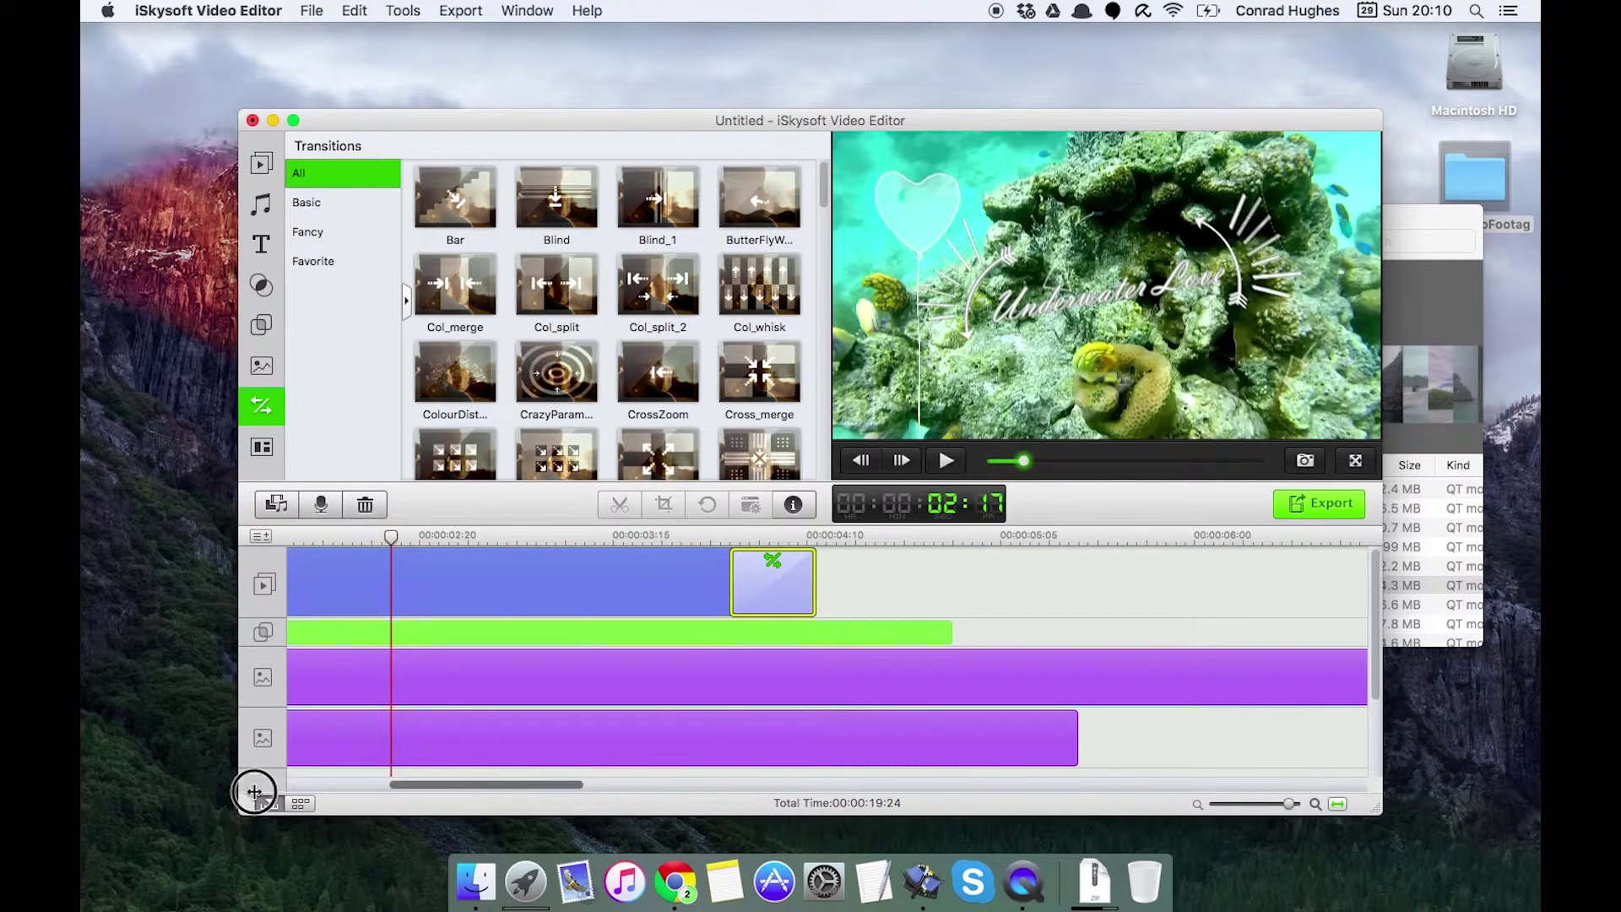
left_click(296, 539)
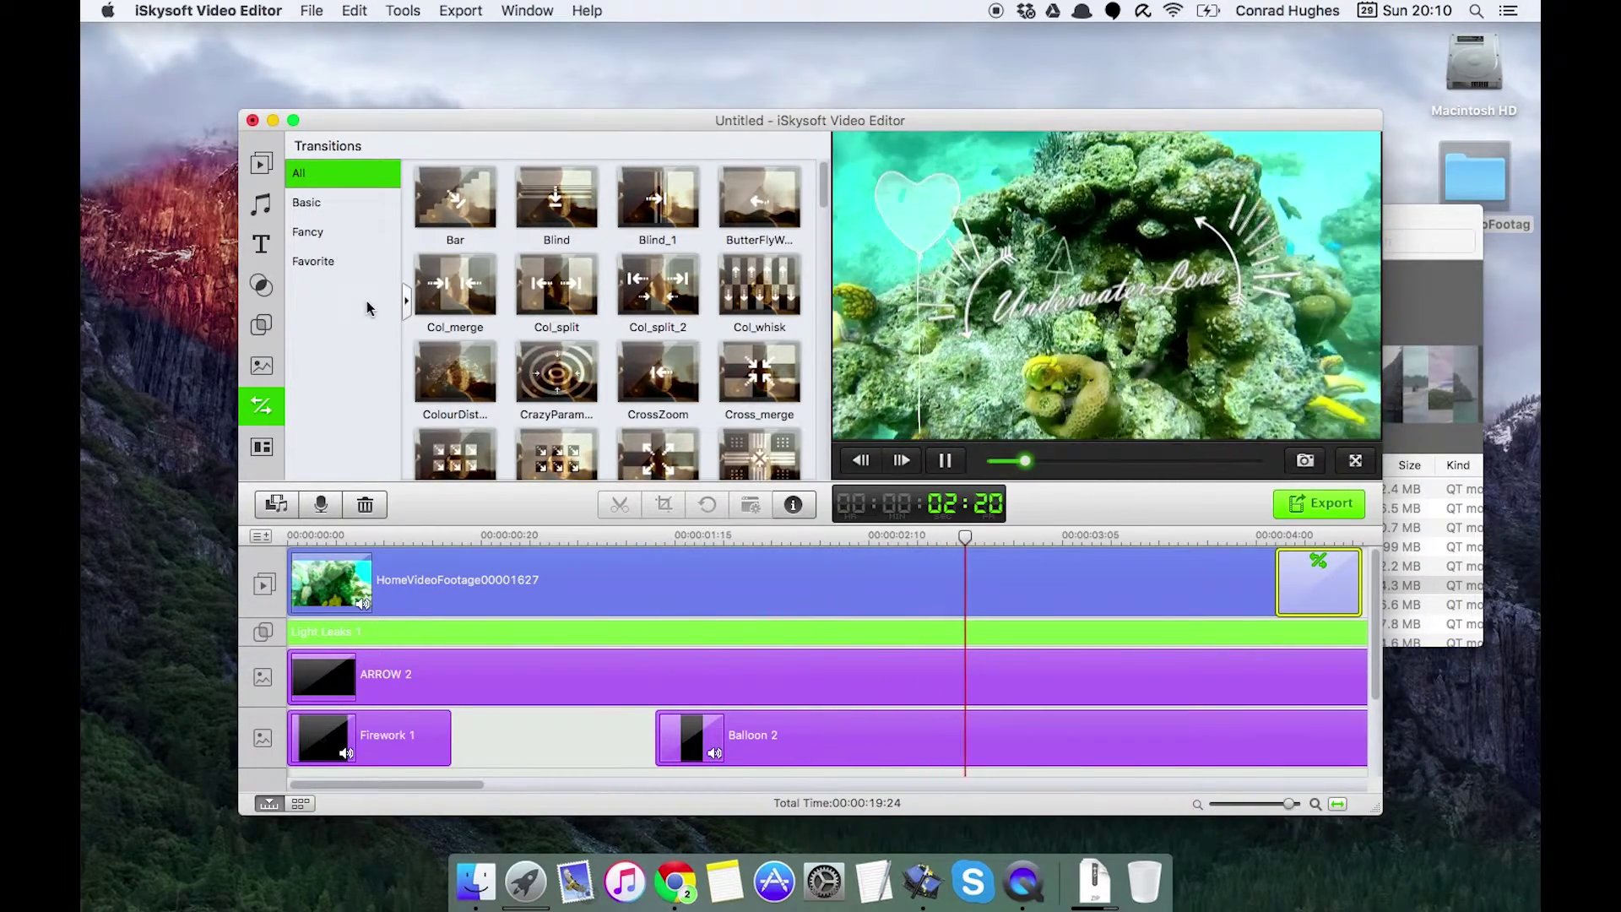
key("space")
key("Right")
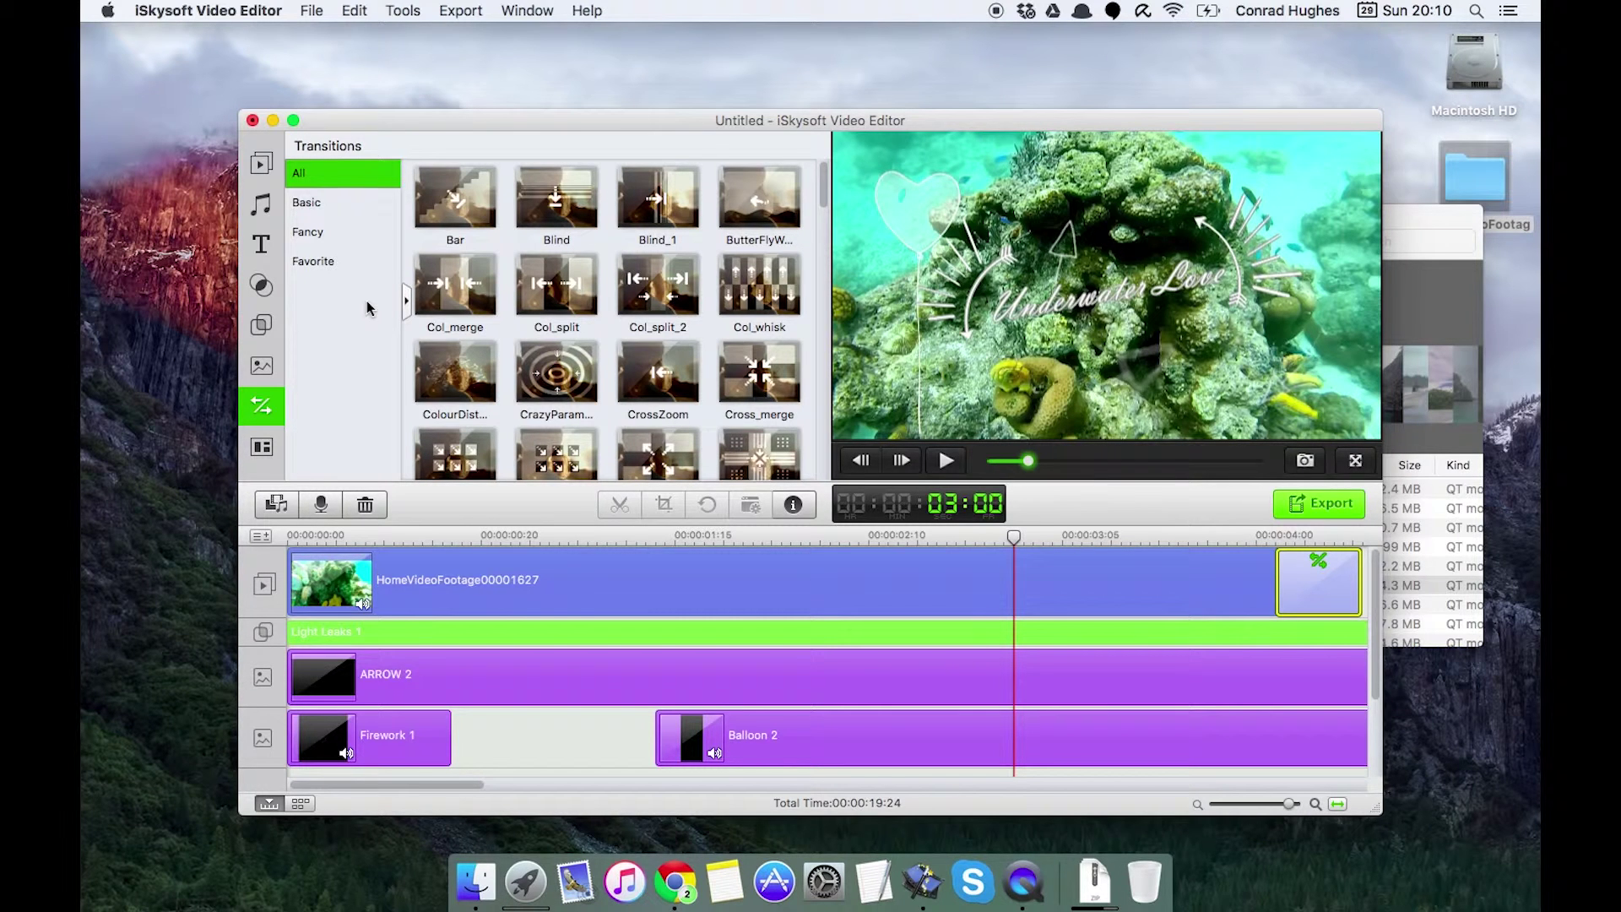